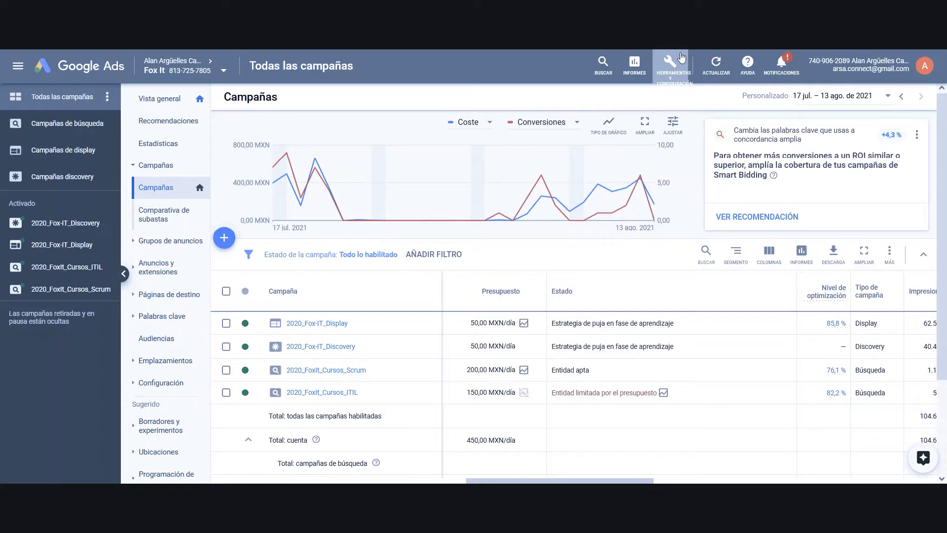
- Open the Keyword Planner and start discovering new keywords
{"action": "left_click", "coordinate": [661, 73]}
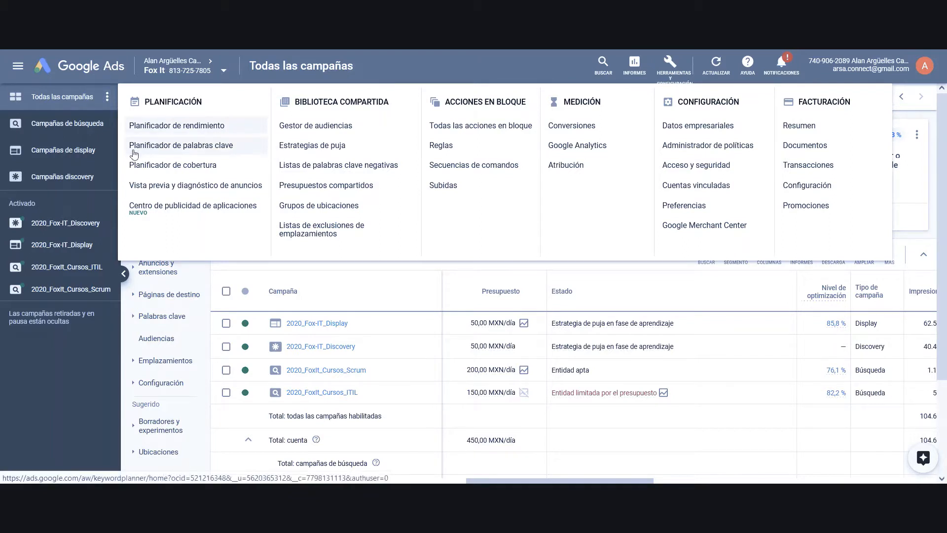
{"action": "left_click", "coordinate": [193, 150]}
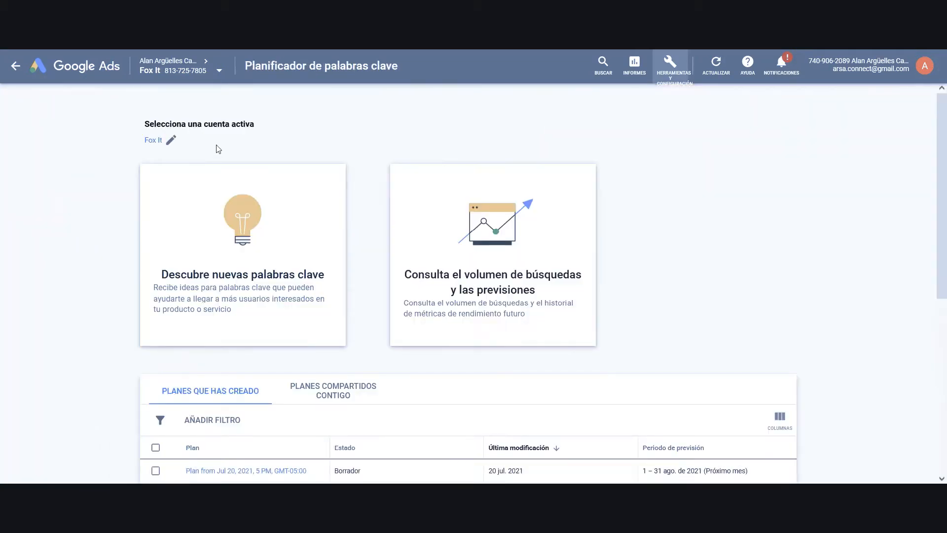
{"action": "scroll", "coordinate": [678, 154], "scroll_direction": "down", "scroll_amount": 1}
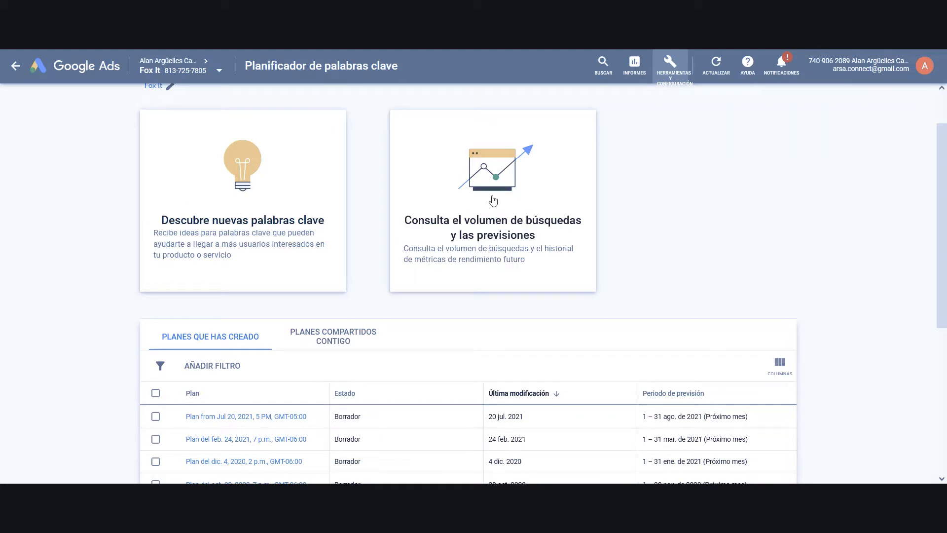
{"action": "scroll", "coordinate": [463, 215], "scroll_direction": "up", "scroll_amount": 1}
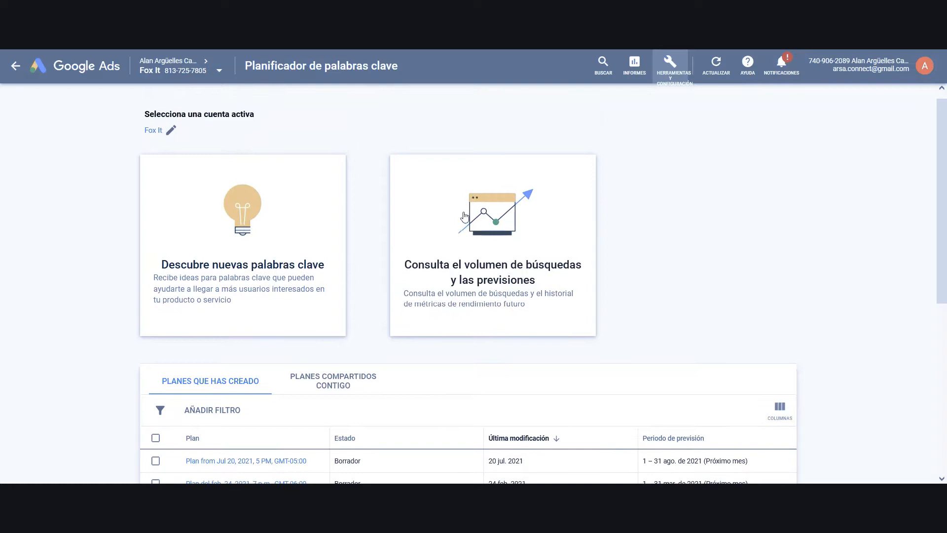
{"action": "left_click", "coordinate": [253, 223]}
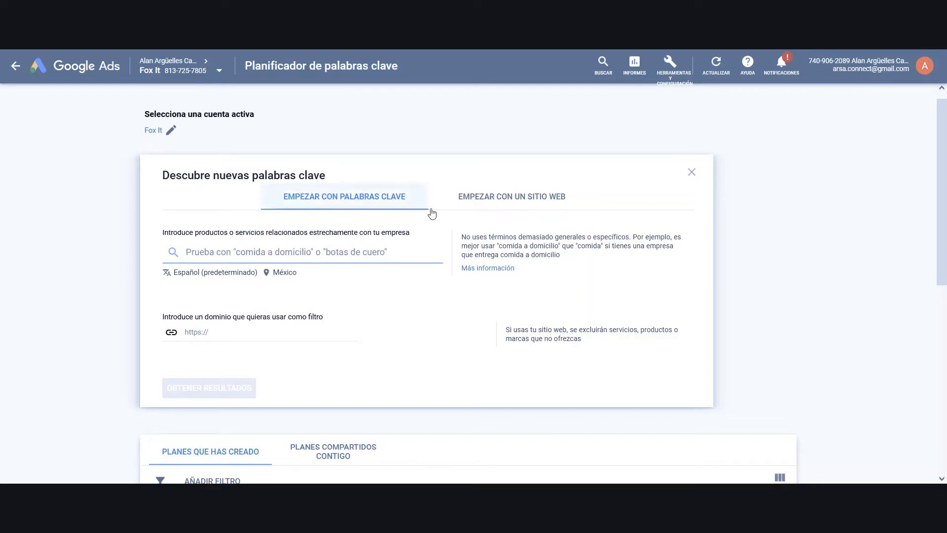
- Get keyword ideas starting from the keyword "viajes a disney", keeping Spanish and Mexico as language and location
{"action": "left_click", "coordinate": [491, 211]}
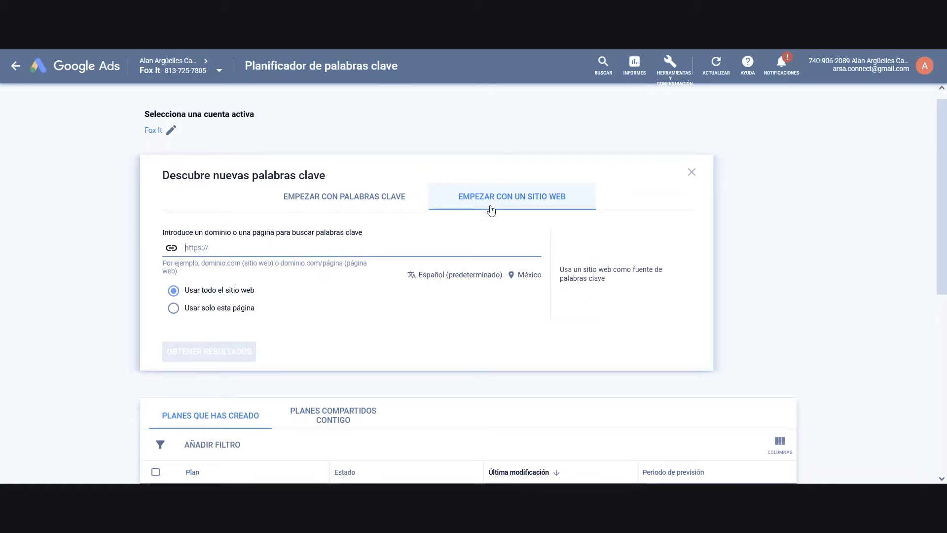
{"action": "left_click", "coordinate": [309, 206]}
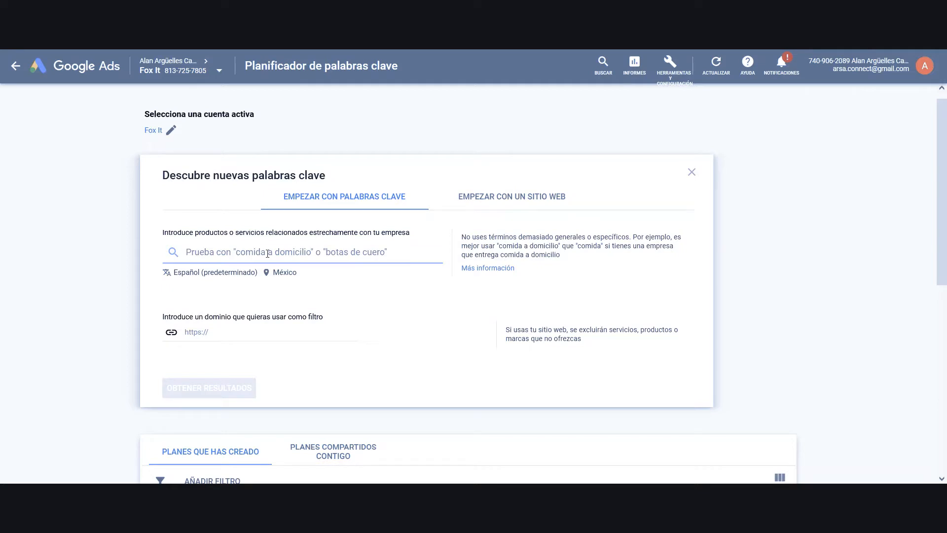
{"action": "type", "text": "vi"}
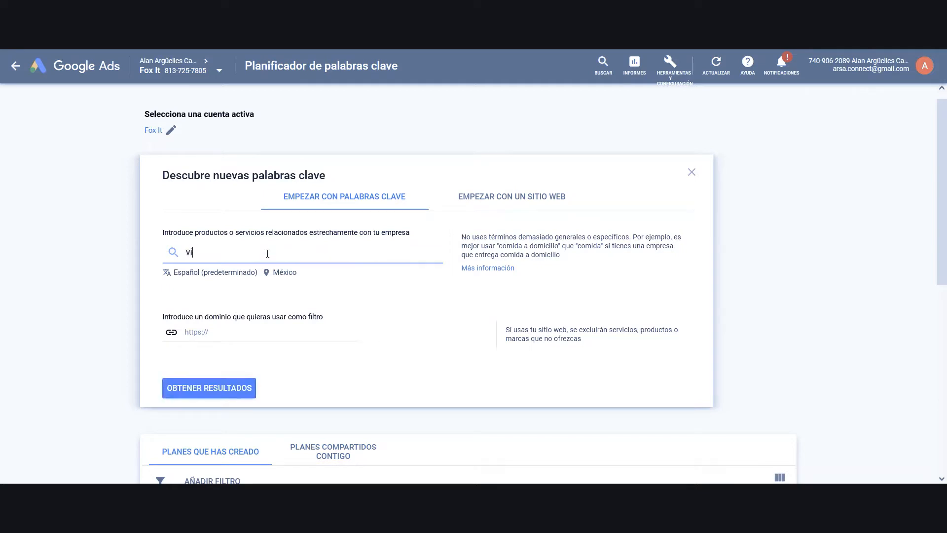
{"action": "type", "text": "ajes a disney"}
{"action": "key", "text": "Return"}
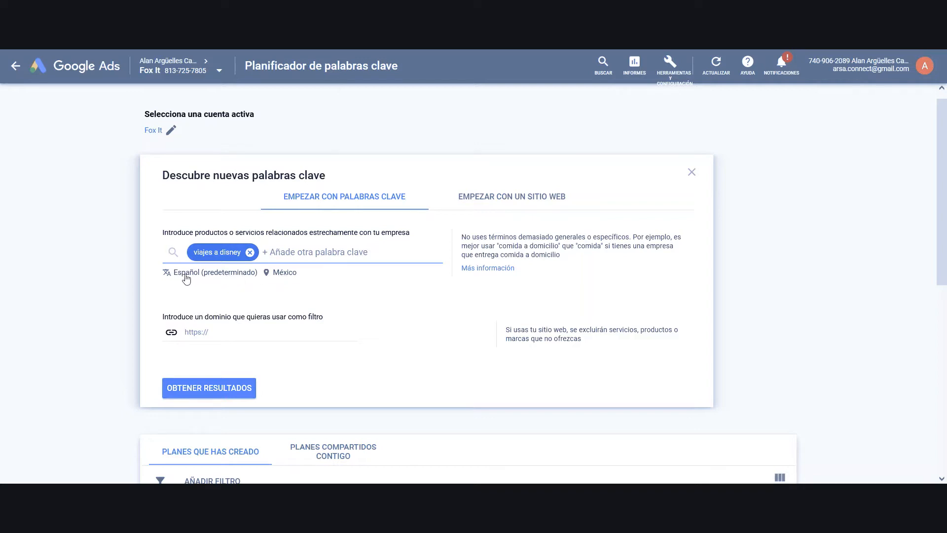
{"action": "left_click", "coordinate": [213, 389]}
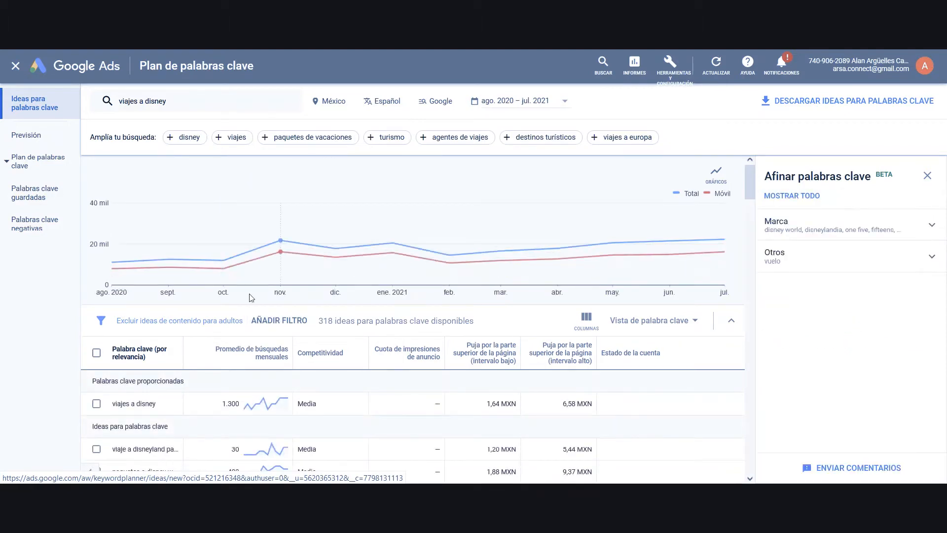
- Examine the average monthly searches, month-by-month search trend and competitiveness explanation for "viajes a disney"
{"action": "scroll", "coordinate": [250, 298], "scroll_direction": "down", "scroll_amount": 2}
{"action": "scroll", "coordinate": [250, 297], "scroll_direction": "down", "scroll_amount": 1}
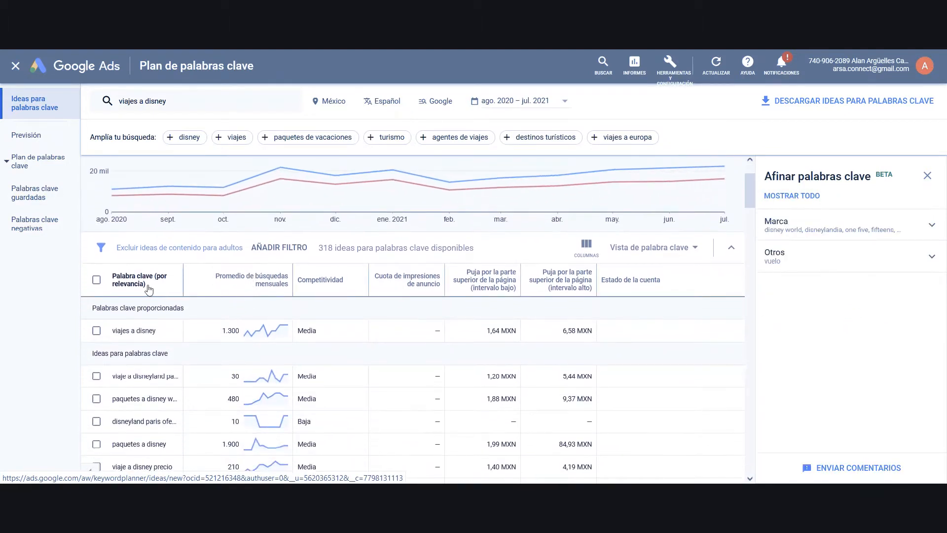
{"action": "triple_click", "coordinate": [130, 331]}
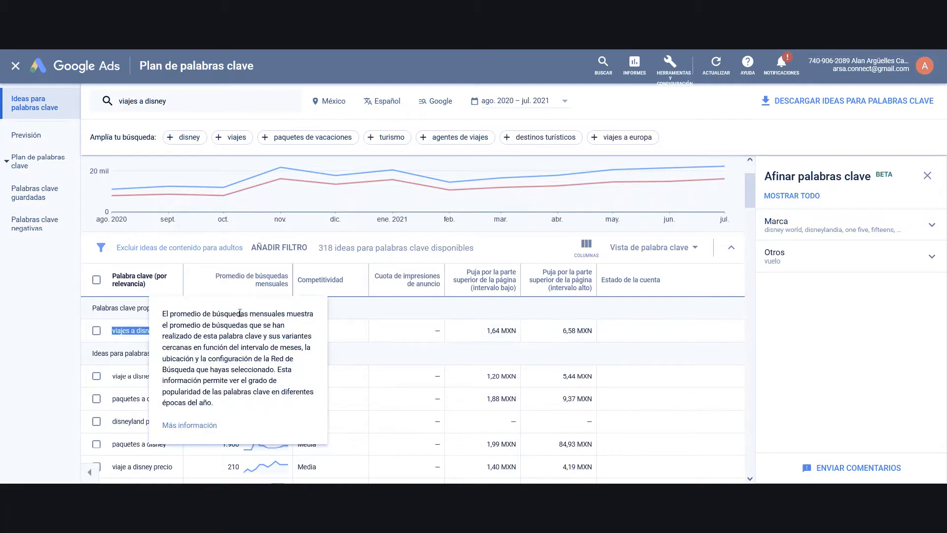
{"action": "left_click", "coordinate": [235, 329]}
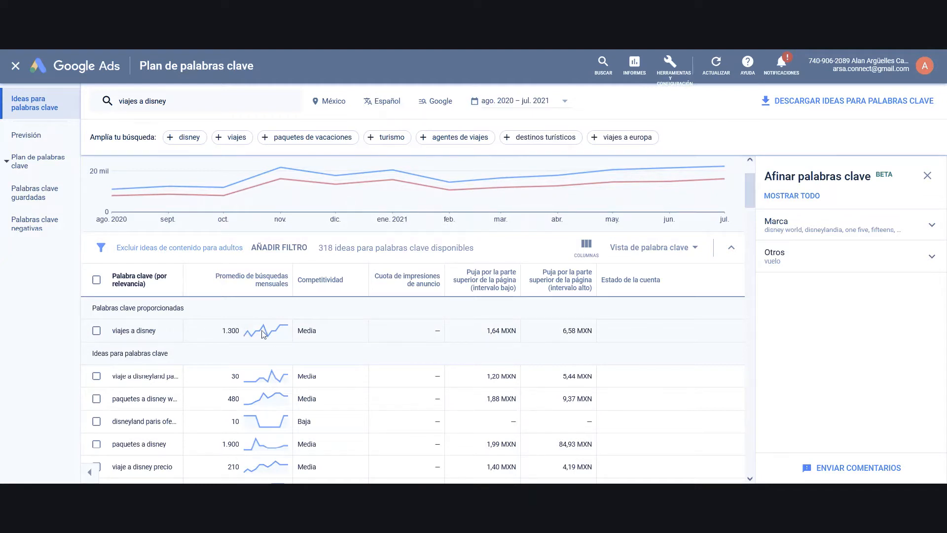
{"action": "mouse_move", "coordinate": [276, 335]}
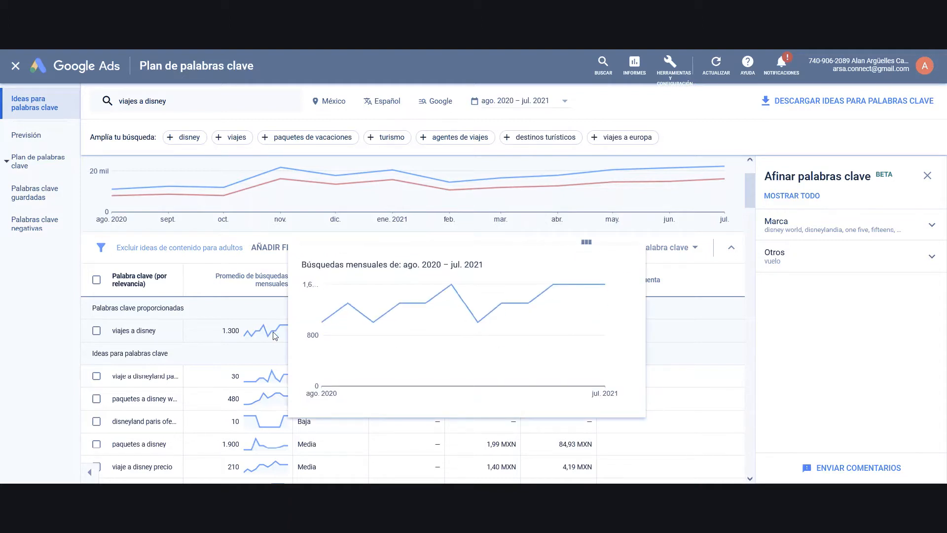
{"action": "mouse_move", "coordinate": [348, 330]}
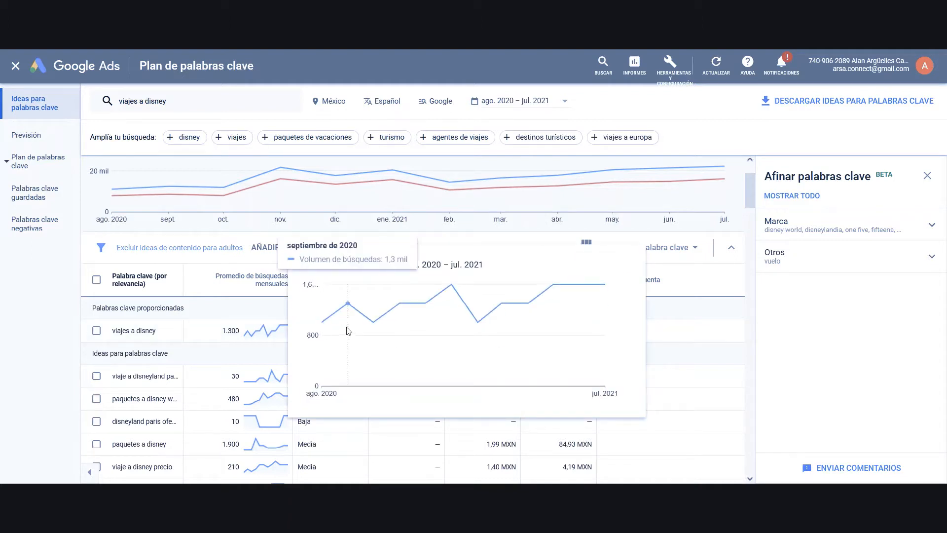
{"action": "mouse_move", "coordinate": [318, 323]}
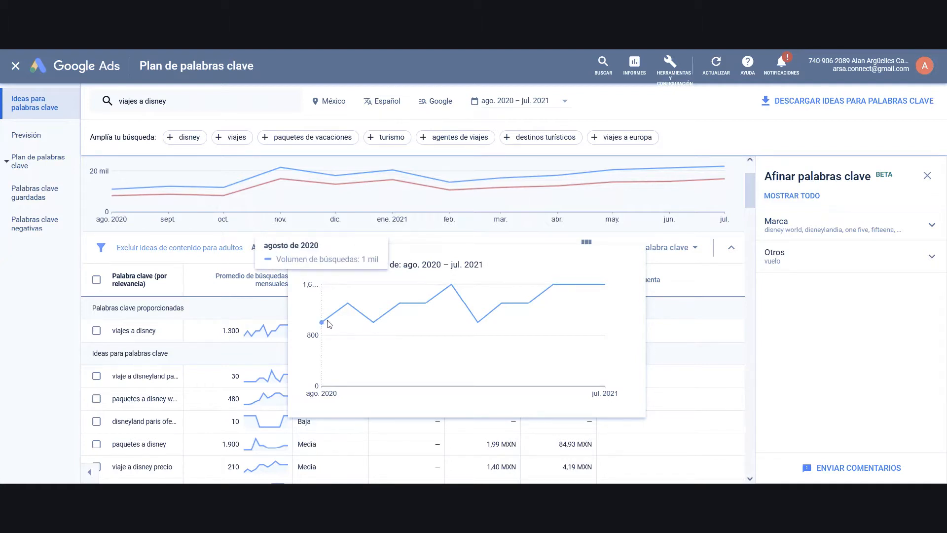
{"action": "mouse_move", "coordinate": [453, 302]}
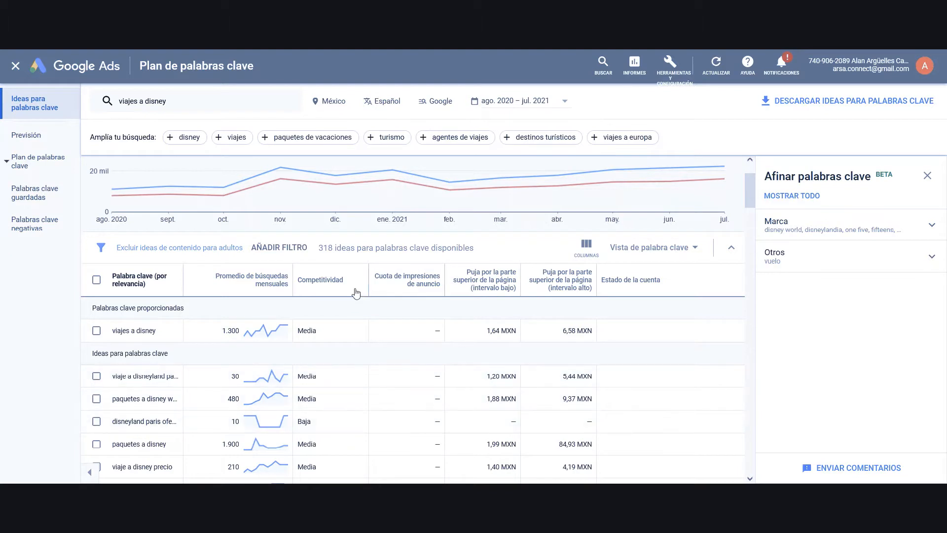
{"action": "mouse_move", "coordinate": [337, 287]}
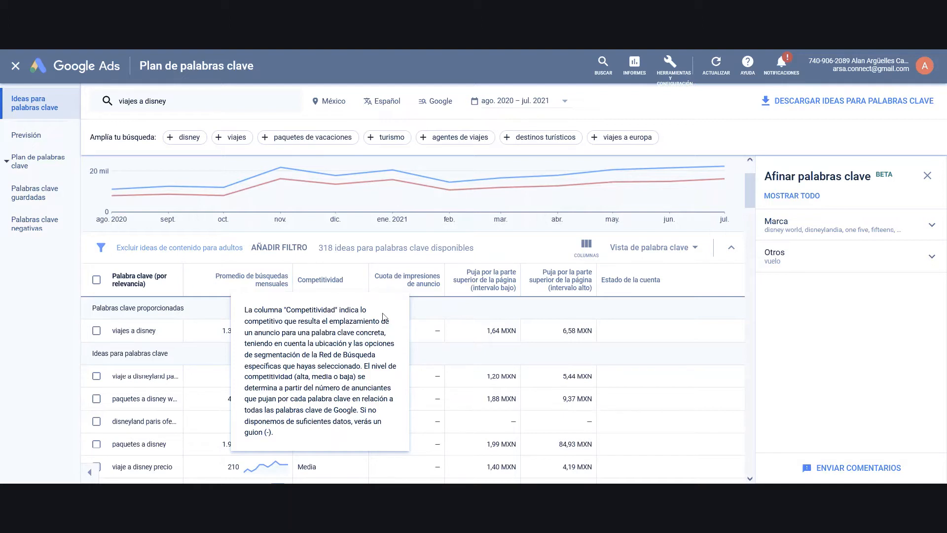
- Add the provided keyword "viajes a disney" to the keyword plan in a new ad group with broad match
{"action": "scroll", "coordinate": [364, 349], "scroll_direction": "down", "scroll_amount": 1}
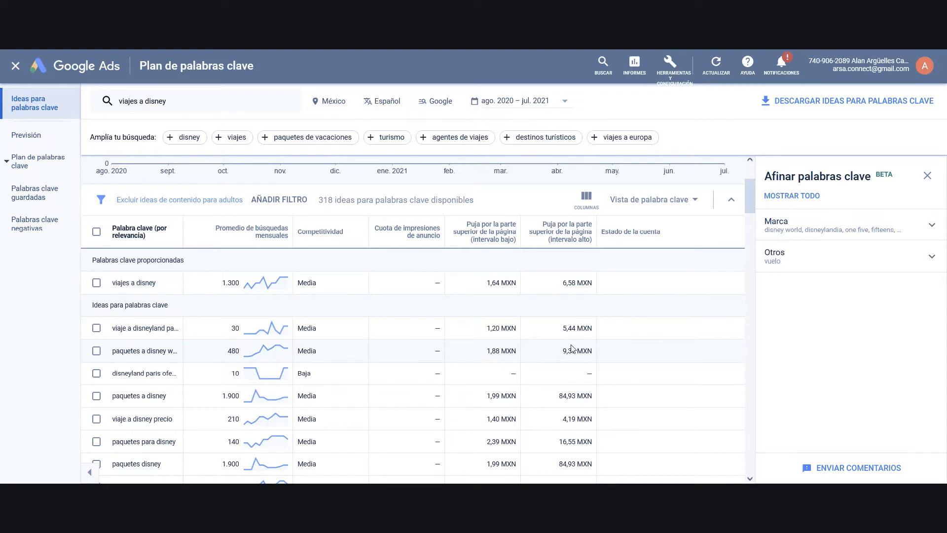
{"action": "scroll", "coordinate": [571, 348], "scroll_direction": "down", "scroll_amount": 1}
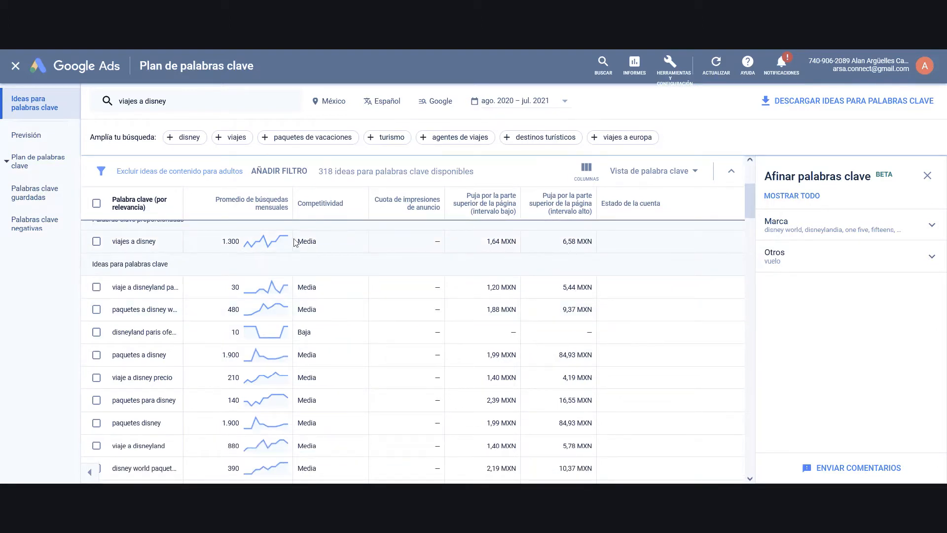
{"action": "scroll", "coordinate": [586, 267], "scroll_direction": "up", "scroll_amount": 1}
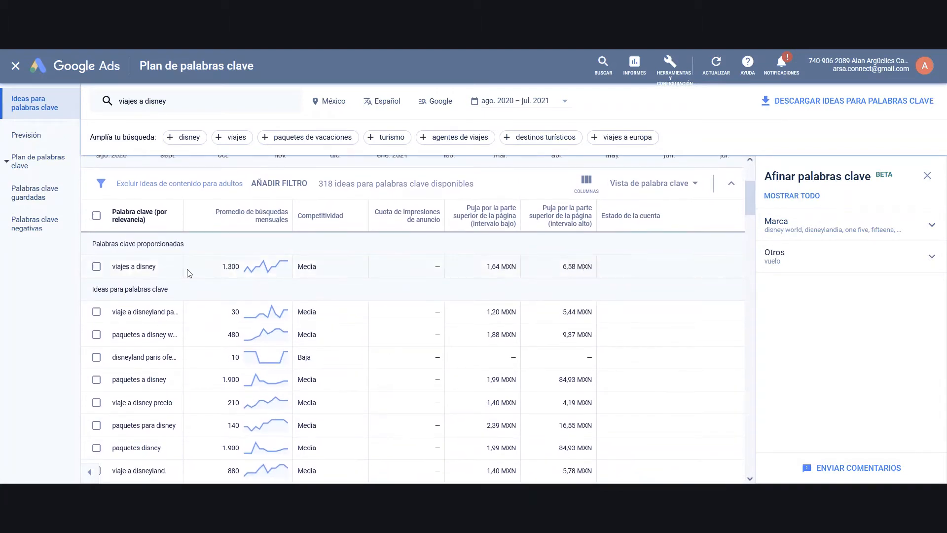
{"action": "left_click", "coordinate": [96, 267]}
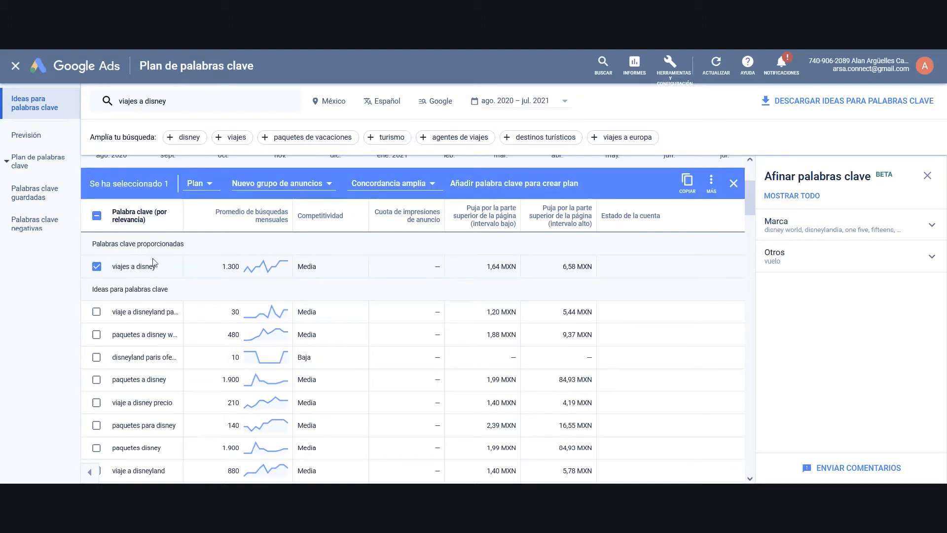
{"action": "left_click", "coordinate": [482, 187]}
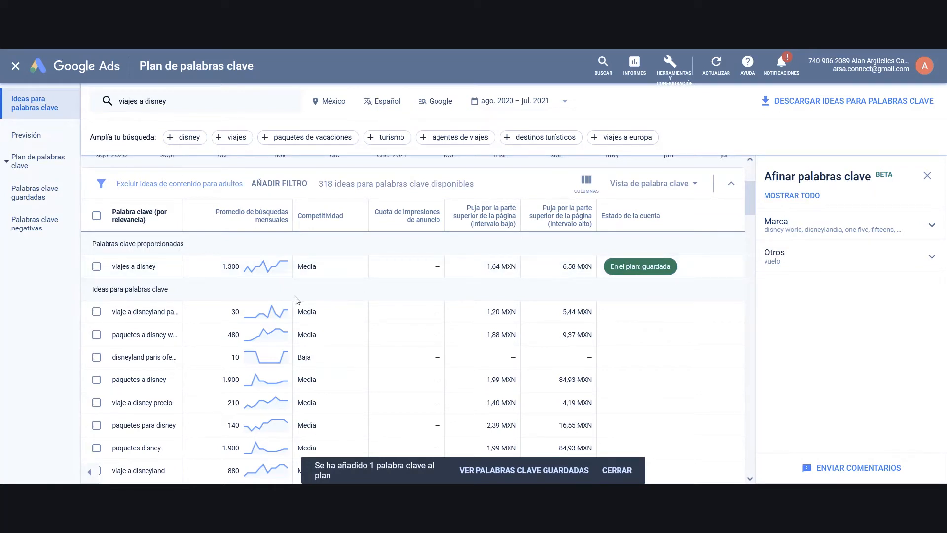
- Widen the keyword column of the ideas table so the full keyword phrases fit
{"action": "scroll", "coordinate": [297, 300], "scroll_direction": "down", "scroll_amount": 1}
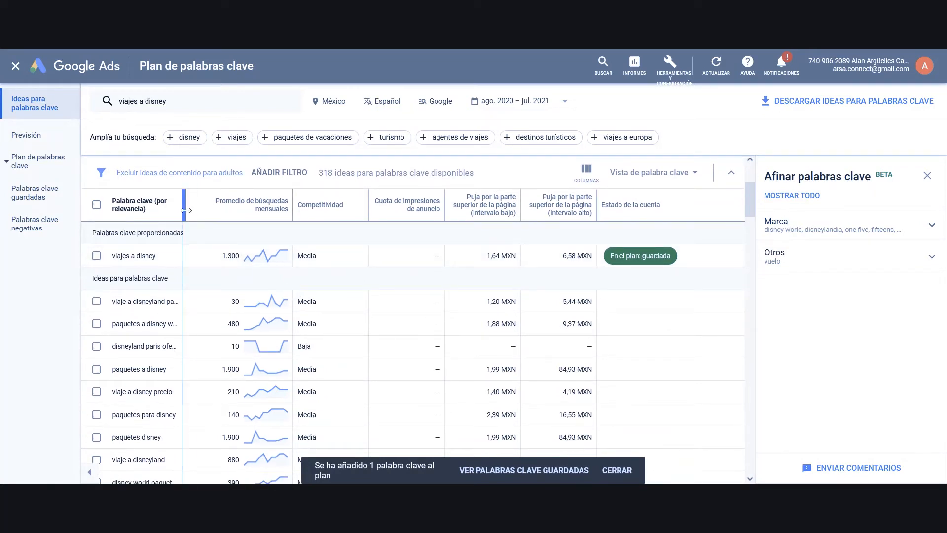
{"action": "left_click_drag", "start_coordinate": [186, 210], "coordinate": [275, 213]}
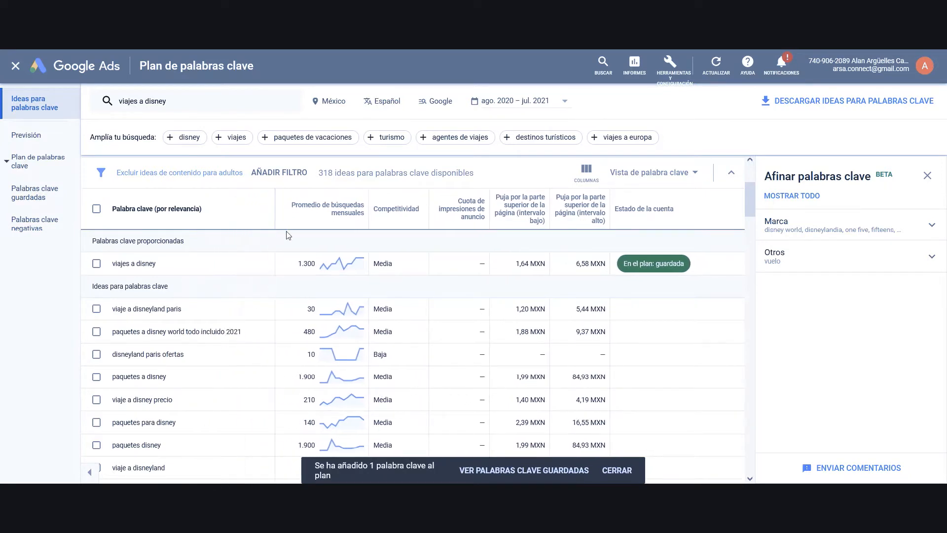
{"action": "scroll", "coordinate": [245, 313], "scroll_direction": "down", "scroll_amount": 1}
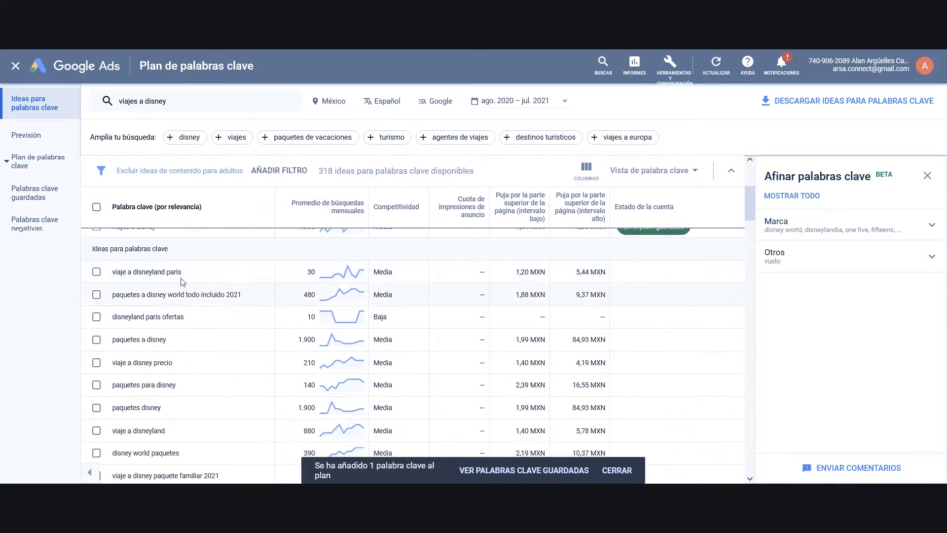
{"action": "scroll", "coordinate": [211, 275], "scroll_direction": "up", "scroll_amount": 1}
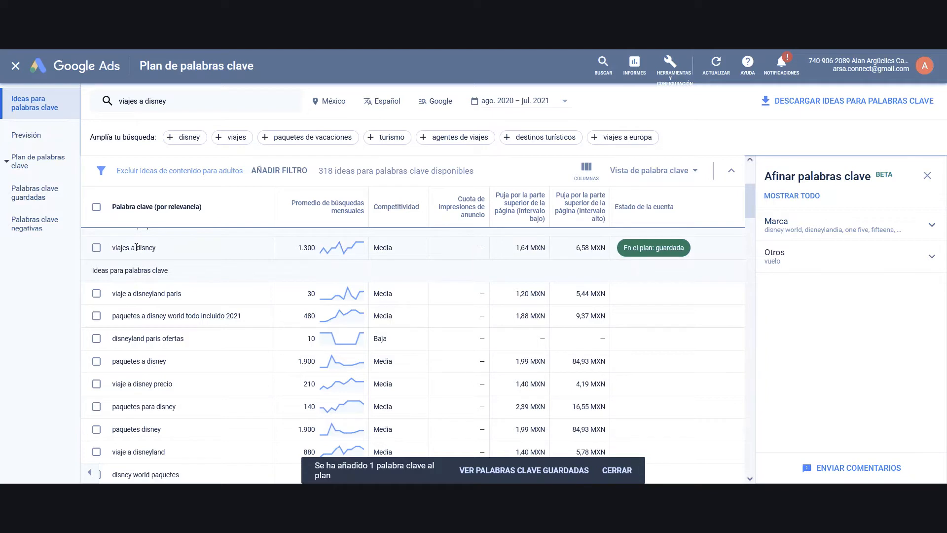
- Review the list of Disney travel keyword ideas, checking their search volumes, bids and plan status
{"action": "scroll", "coordinate": [150, 291], "scroll_direction": "down", "scroll_amount": 1}
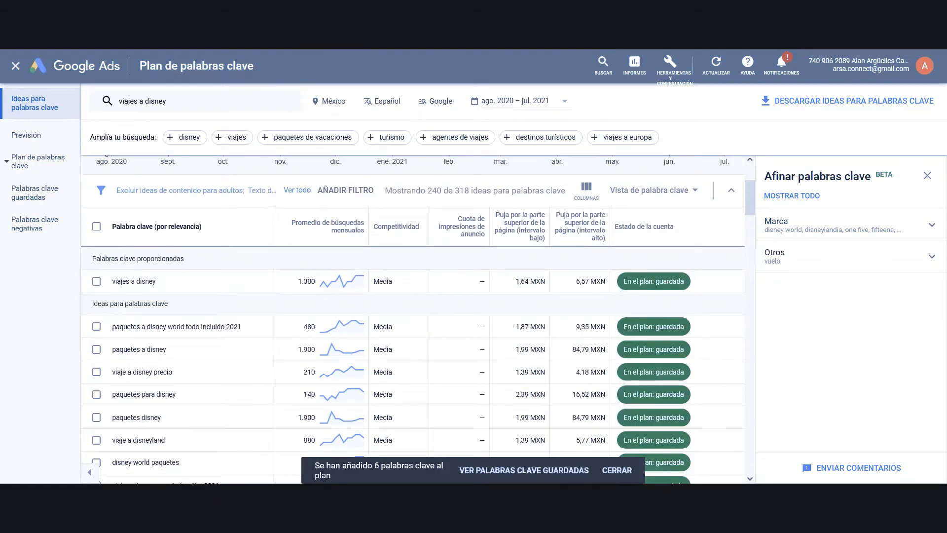
{"action": "scroll", "coordinate": [376, 276], "scroll_direction": "down", "scroll_amount": 1}
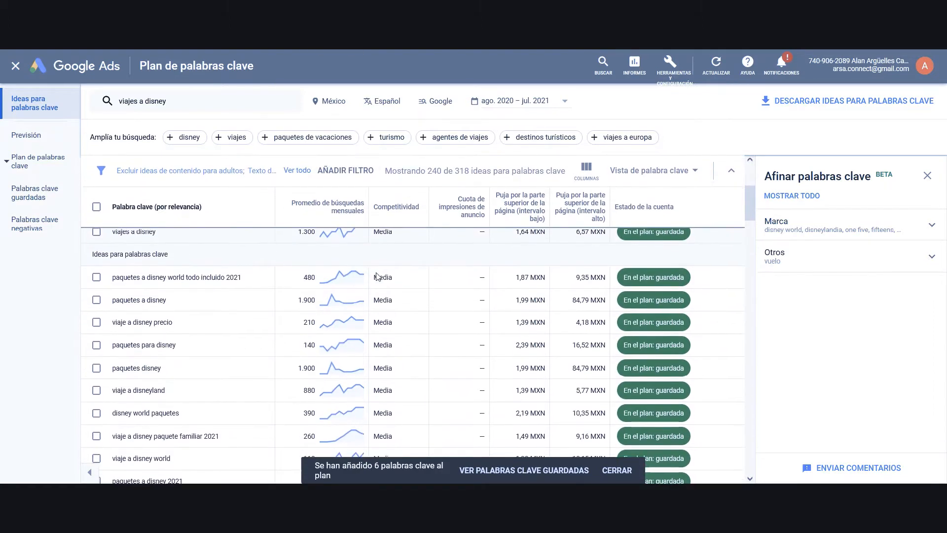
{"action": "scroll", "coordinate": [423, 341], "scroll_direction": "down", "scroll_amount": 2}
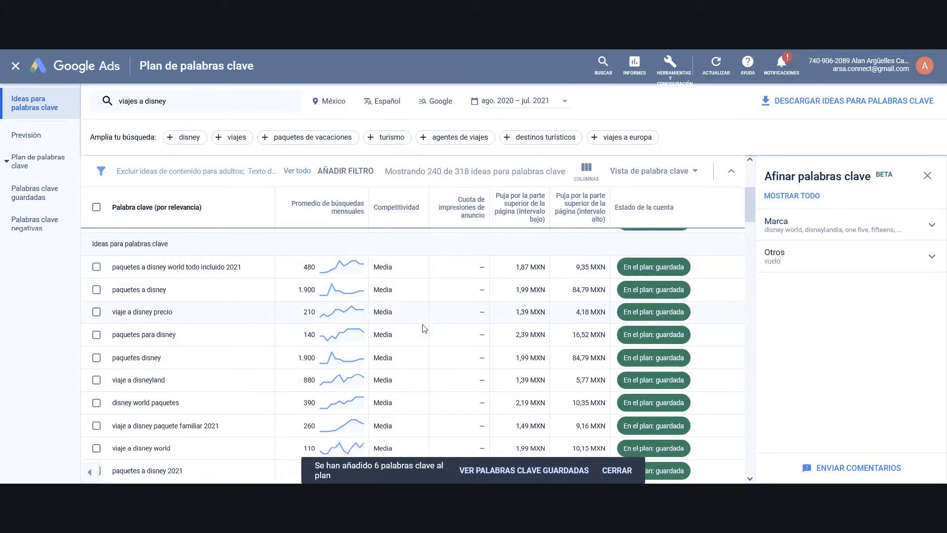
{"action": "scroll", "coordinate": [424, 328], "scroll_direction": "down", "scroll_amount": 1}
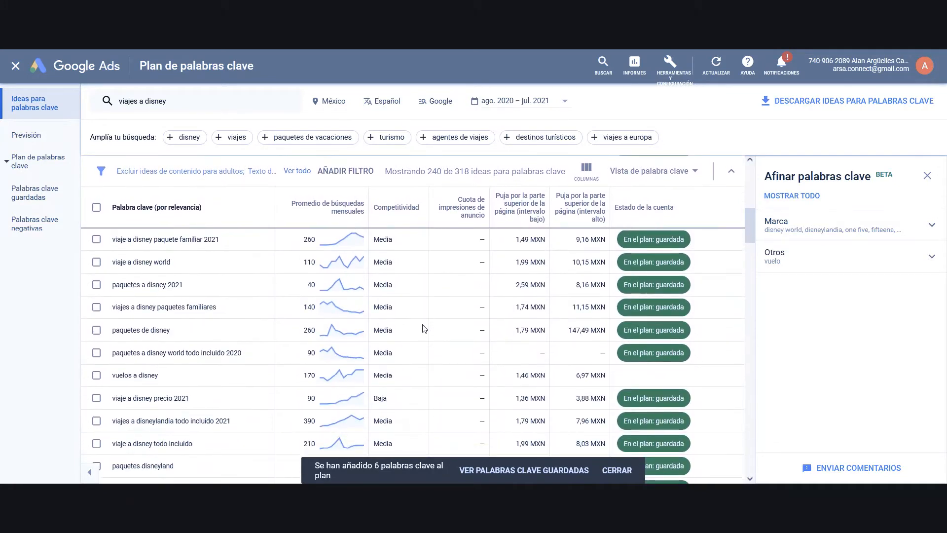
{"action": "scroll", "coordinate": [422, 328], "scroll_direction": "up", "scroll_amount": 2}
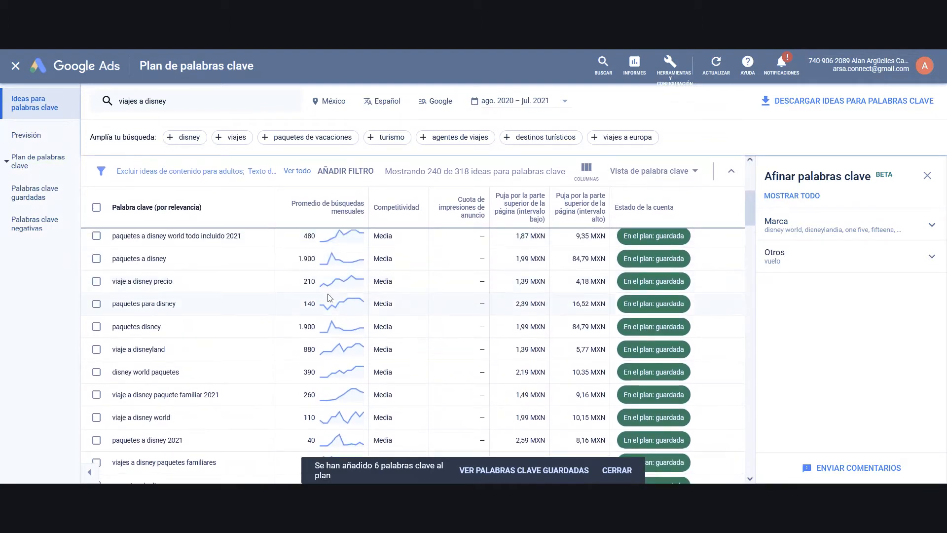
{"action": "scroll", "coordinate": [330, 297], "scroll_direction": "up", "scroll_amount": 1}
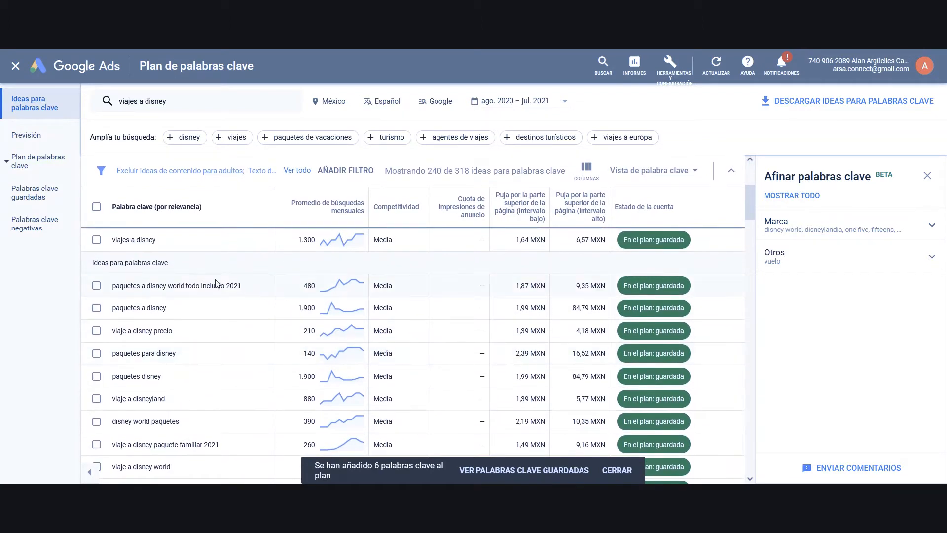
{"action": "scroll", "coordinate": [239, 387], "scroll_direction": "down", "scroll_amount": 2}
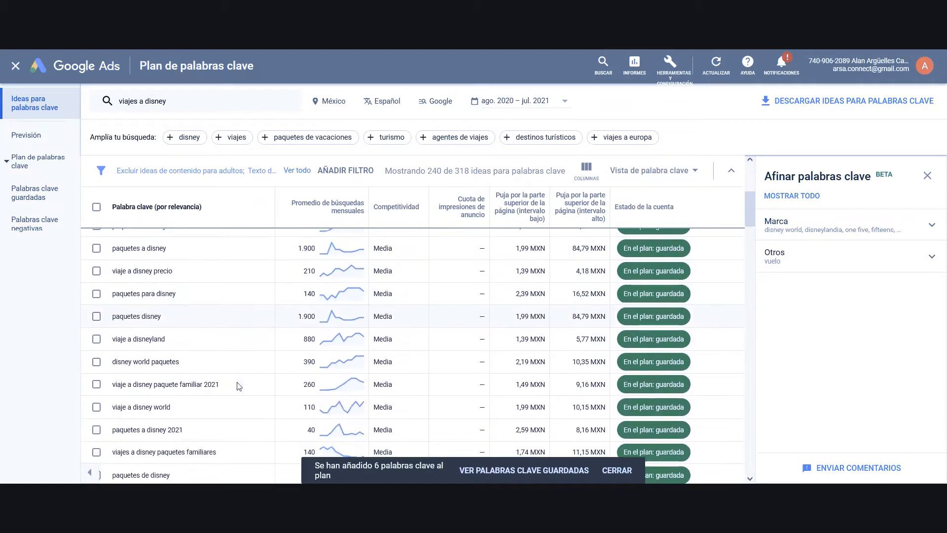
{"action": "scroll", "coordinate": [238, 386], "scroll_direction": "up", "scroll_amount": 1}
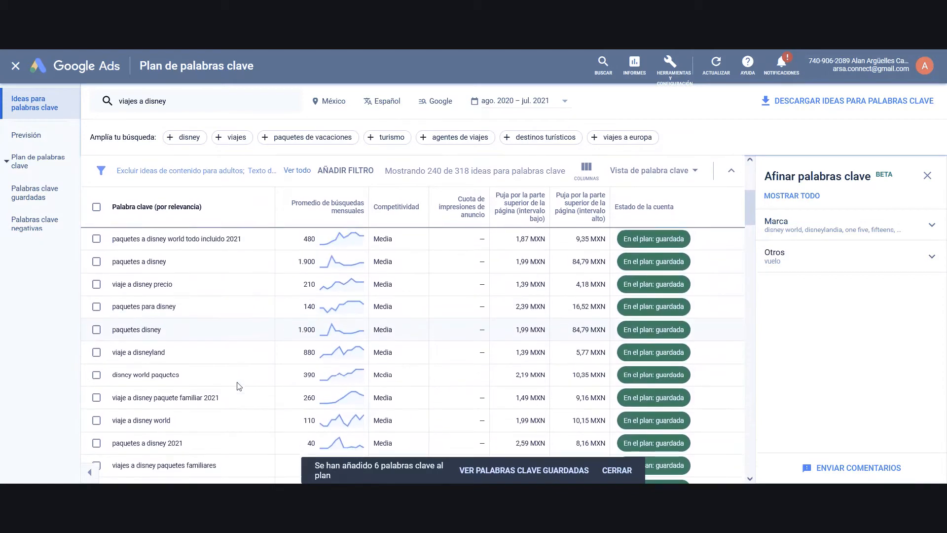
- Review the keyword text filters that exclude "paris" and "california", including the explanation of text versus semantic matching
{"action": "left_click", "coordinate": [265, 176]}
{"action": "left_click", "coordinate": [340, 168]}
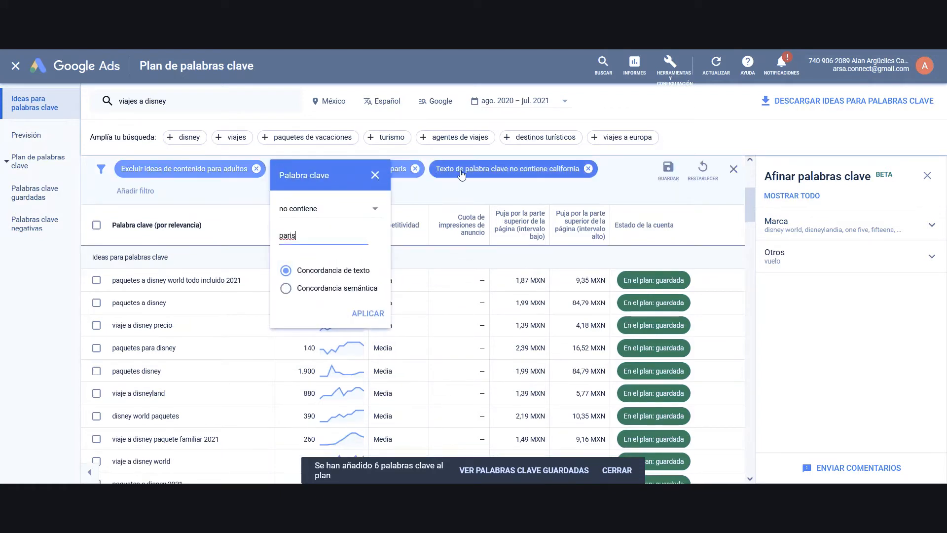
{"action": "left_click", "coordinate": [494, 169]}
{"action": "left_click", "coordinate": [337, 170]}
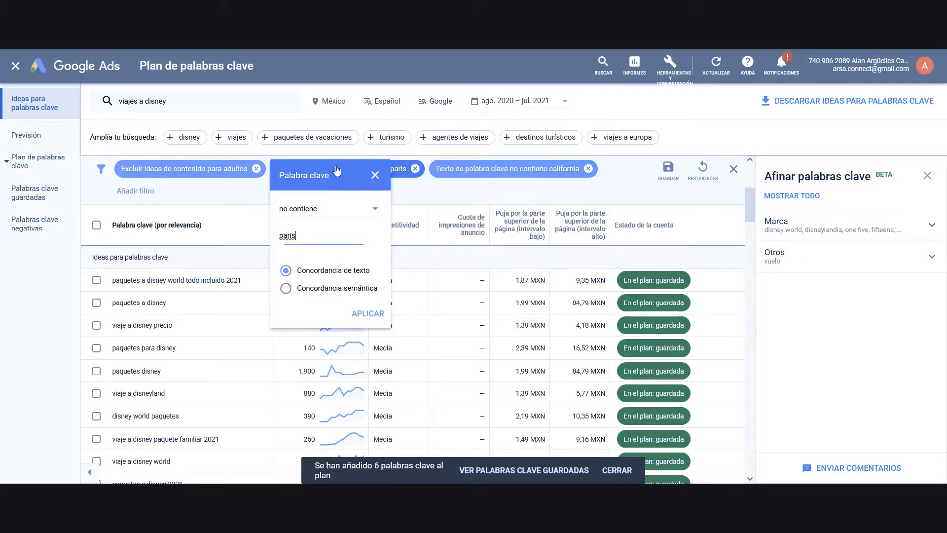
{"action": "left_click", "coordinate": [471, 174]}
{"action": "left_click", "coordinate": [412, 176]}
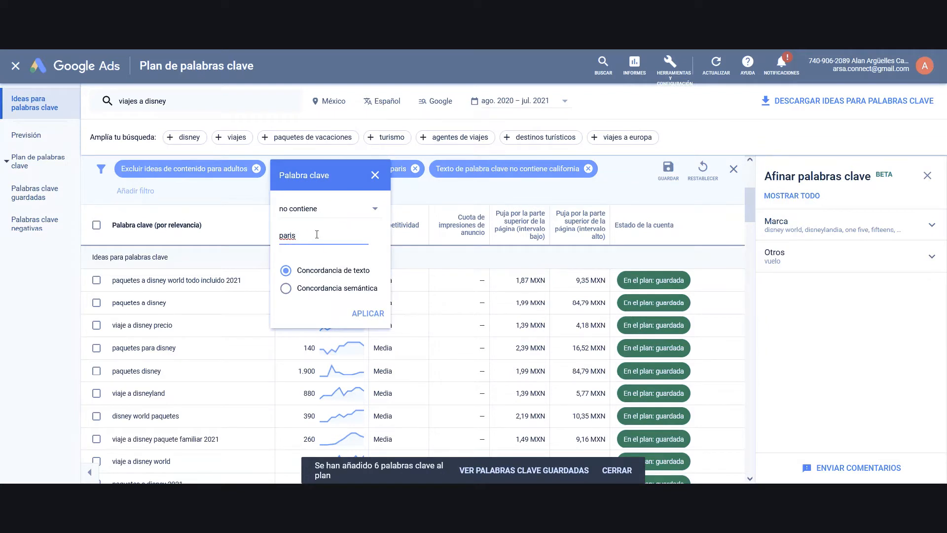
{"action": "mouse_move", "coordinate": [316, 288]}
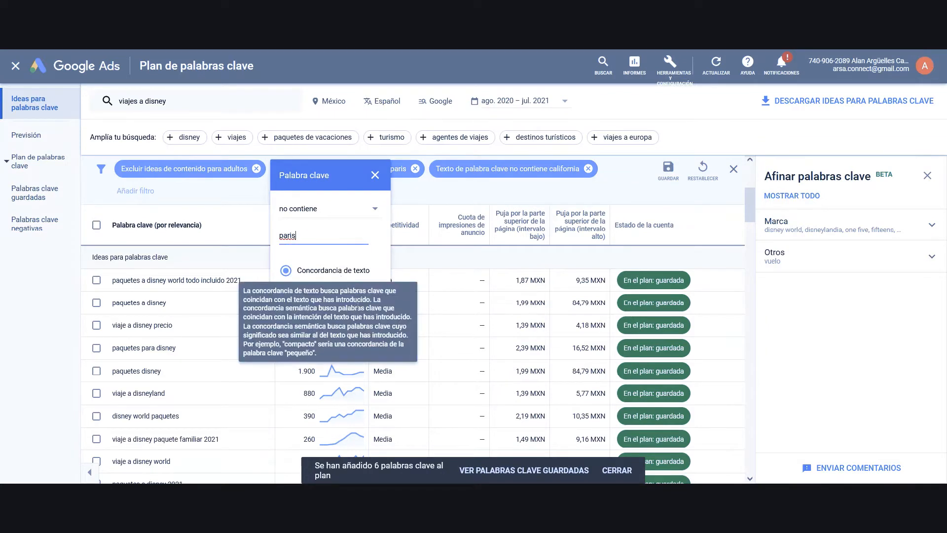
{"action": "left_click", "coordinate": [374, 313]}
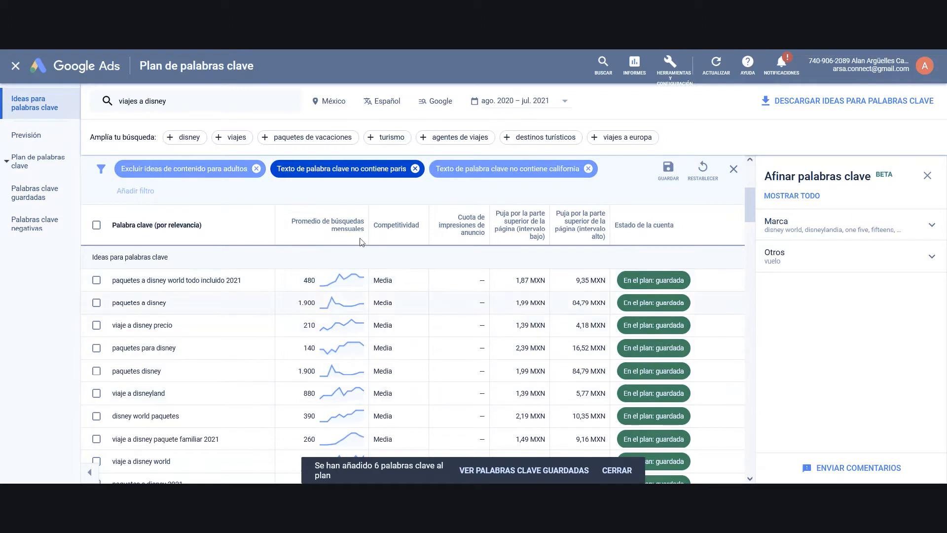
{"action": "left_click", "coordinate": [519, 176]}
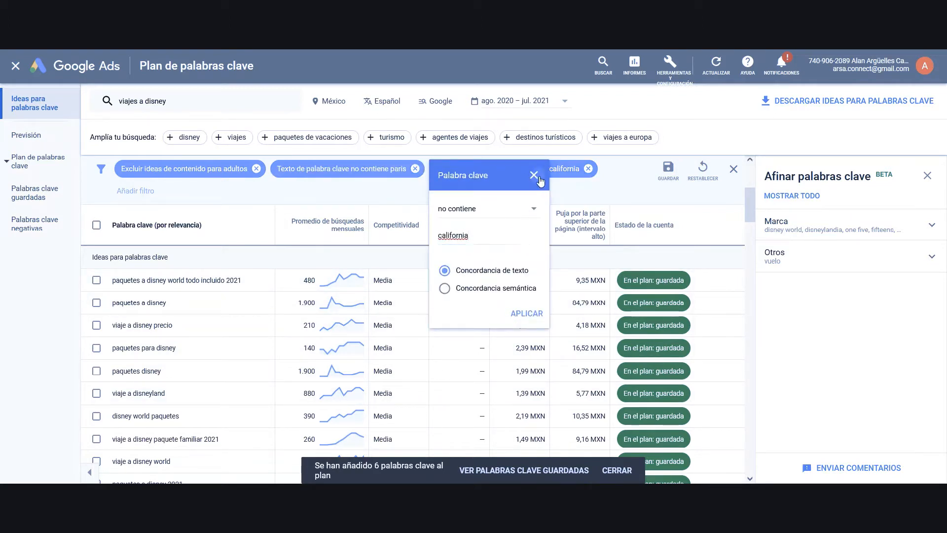
{"action": "left_click", "coordinate": [534, 175]}
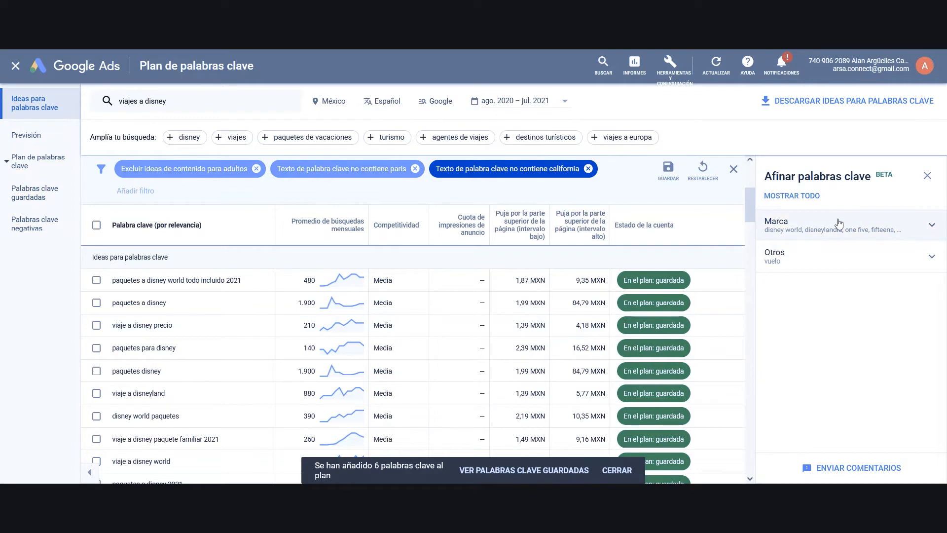
- Refine the keyword ideas by excluding the brands "disneyland paris" and "california", and look through the refined list
{"action": "left_click", "coordinate": [838, 224]}
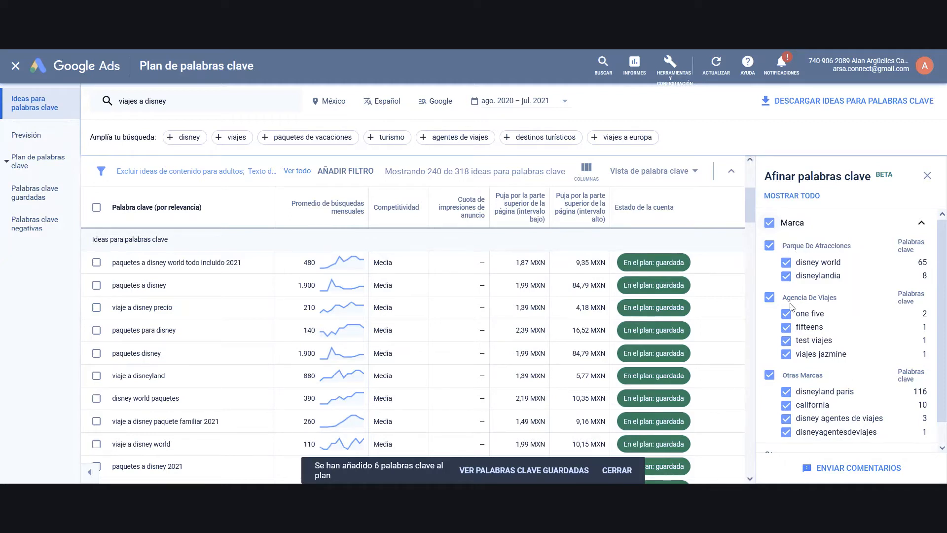
{"action": "scroll", "coordinate": [795, 320], "scroll_direction": "down", "scroll_amount": 1}
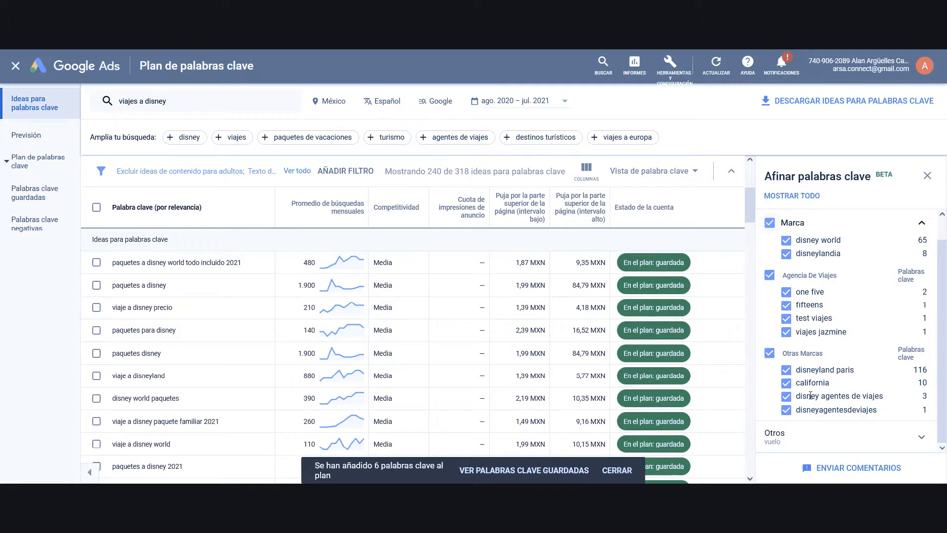
{"action": "left_click", "coordinate": [786, 370]}
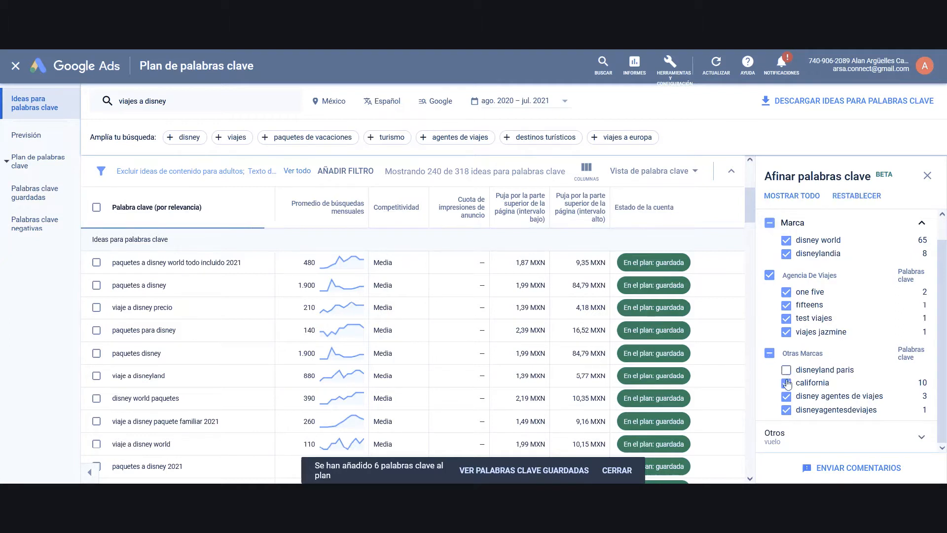
{"action": "left_click", "coordinate": [786, 382]}
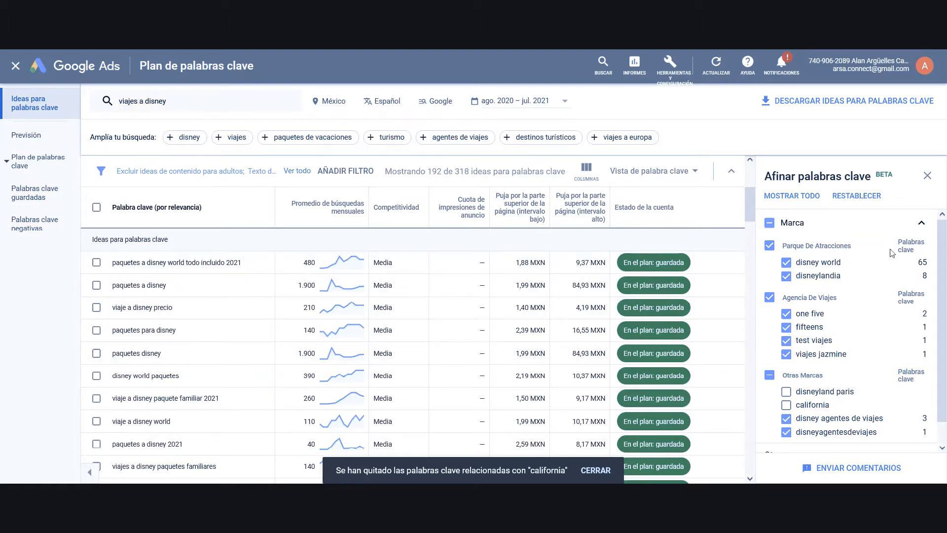
{"action": "left_click", "coordinate": [921, 222]}
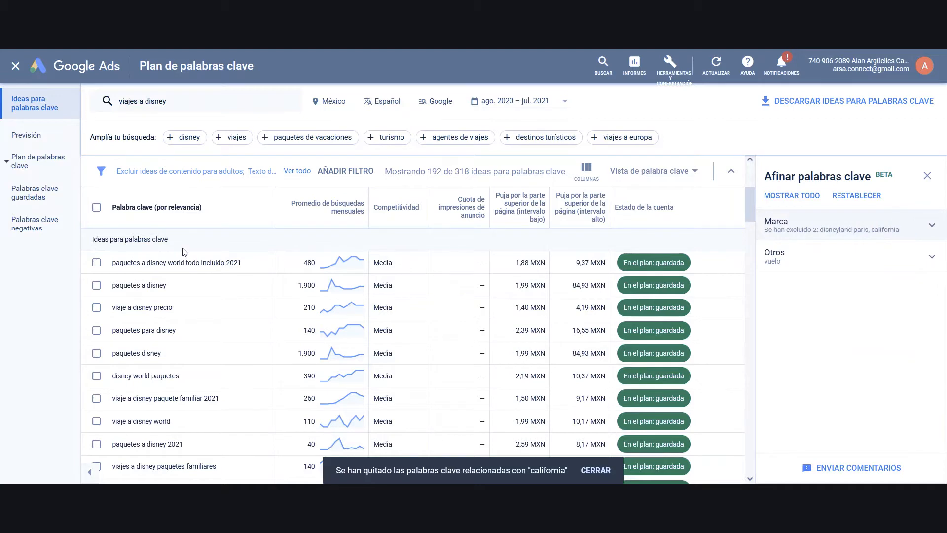
{"action": "scroll", "coordinate": [184, 251], "scroll_direction": "down", "scroll_amount": 3}
{"action": "scroll", "coordinate": [184, 252], "scroll_direction": "up", "scroll_amount": 5}
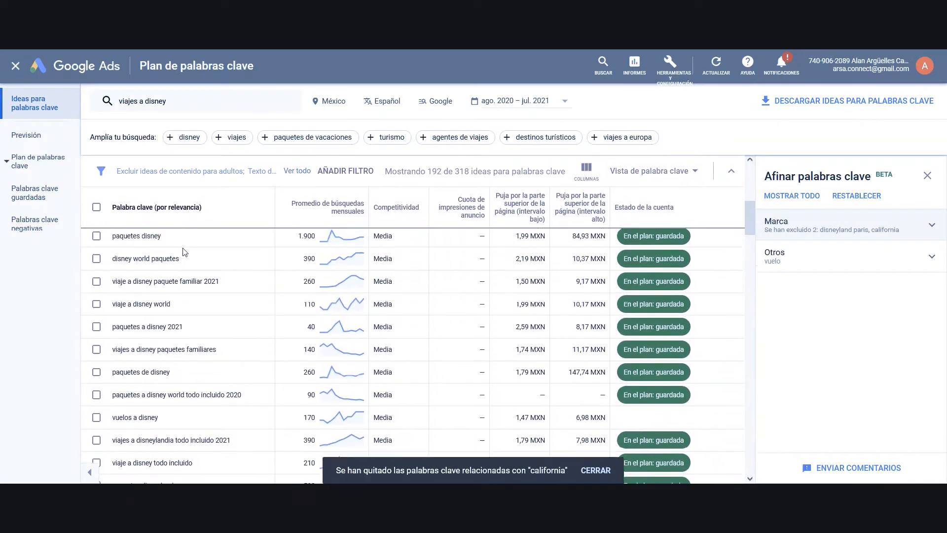
{"action": "scroll", "coordinate": [184, 252], "scroll_direction": "up", "scroll_amount": 1}
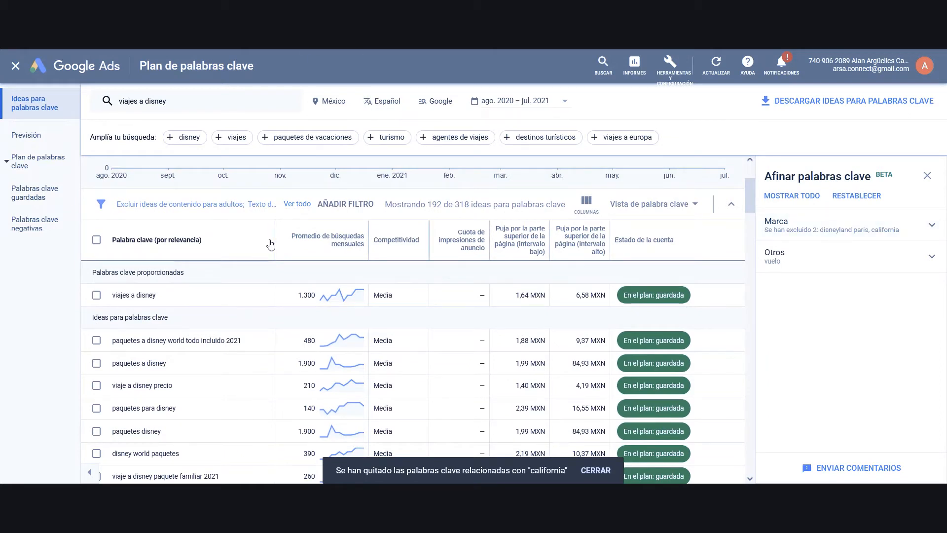
- In the plan's forecast, set the language to Español and the network to Google y partners de búsqueda
{"action": "left_click", "coordinate": [45, 139]}
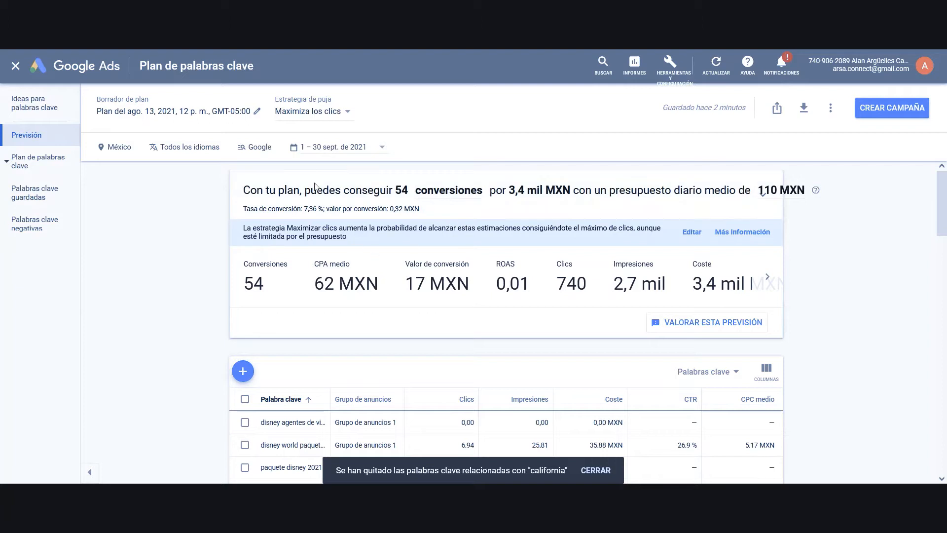
{"action": "scroll", "coordinate": [419, 283], "scroll_direction": "down", "scroll_amount": 1}
{"action": "scroll", "coordinate": [419, 283], "scroll_direction": "up", "scroll_amount": 1}
{"action": "left_click", "coordinate": [170, 146]}
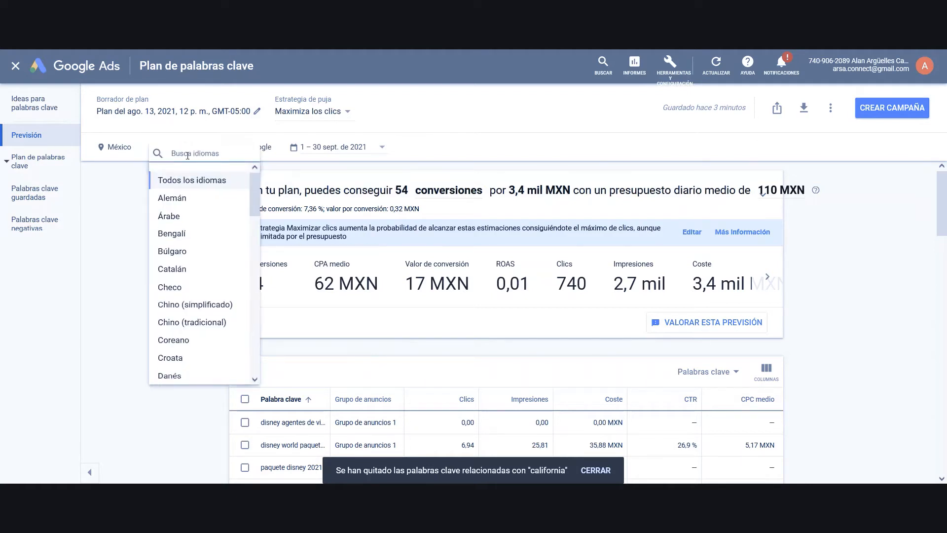
{"action": "type", "text": "es"}
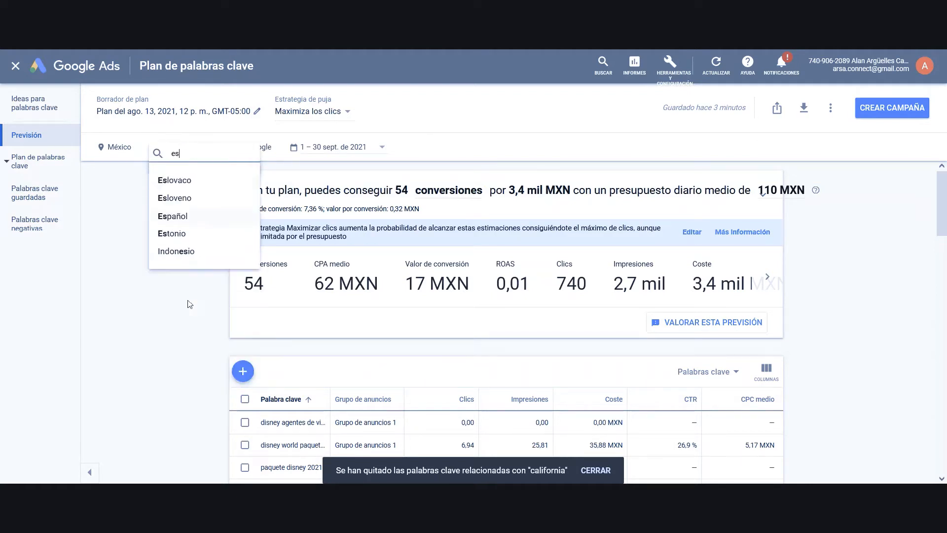
{"action": "type", "text": "pa"}
{"action": "left_click", "coordinate": [189, 186]}
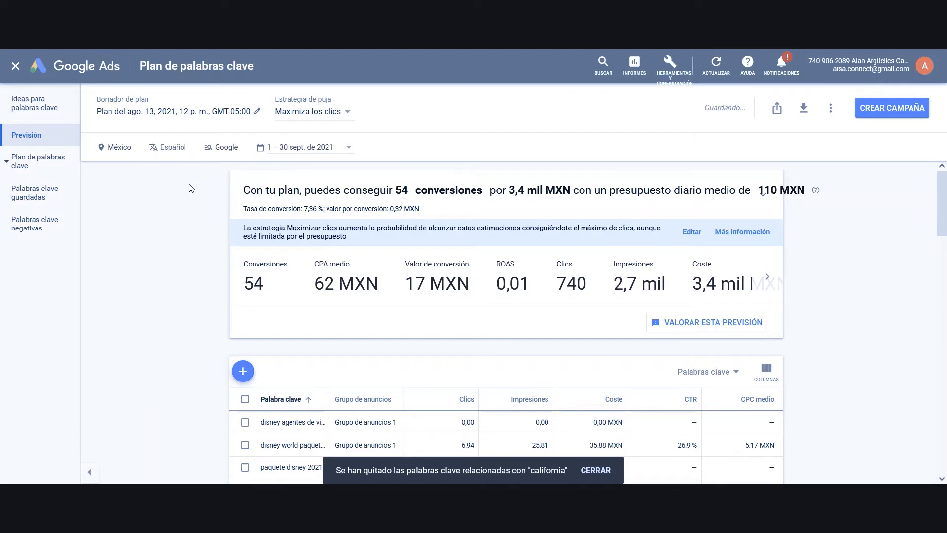
{"action": "left_click", "coordinate": [223, 148]}
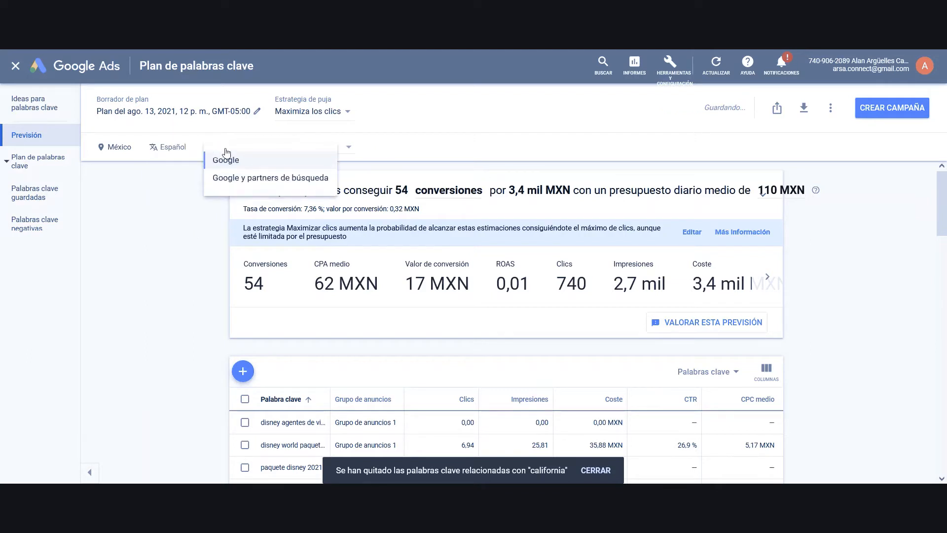
{"action": "left_click", "coordinate": [238, 179]}
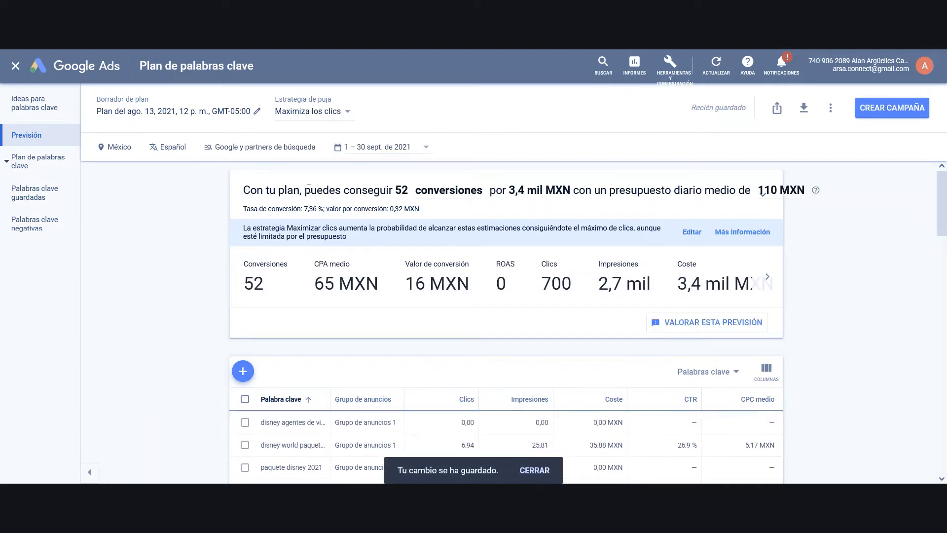
- Change the plan's bidding strategy to CPC manual and apply it
{"action": "left_click", "coordinate": [344, 115]}
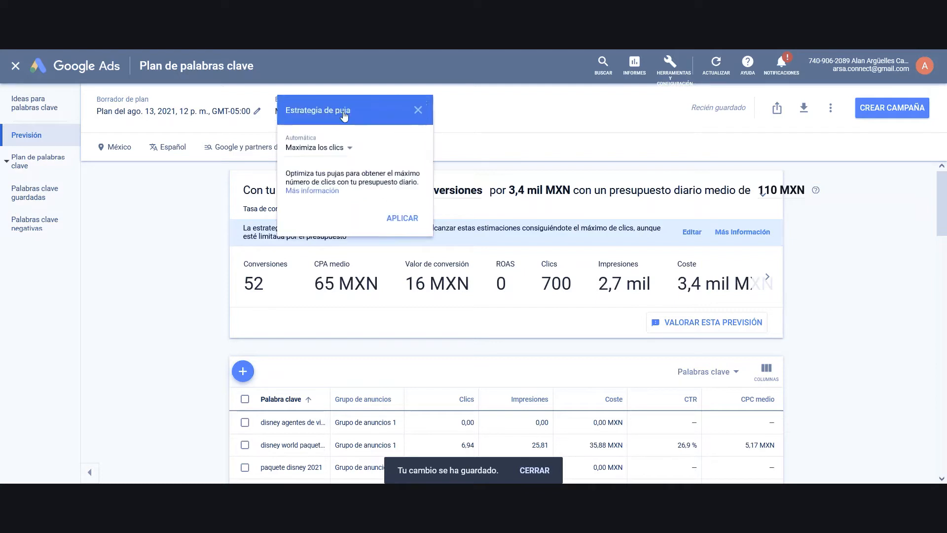
{"action": "left_click", "coordinate": [339, 155]}
{"action": "left_click", "coordinate": [321, 219]}
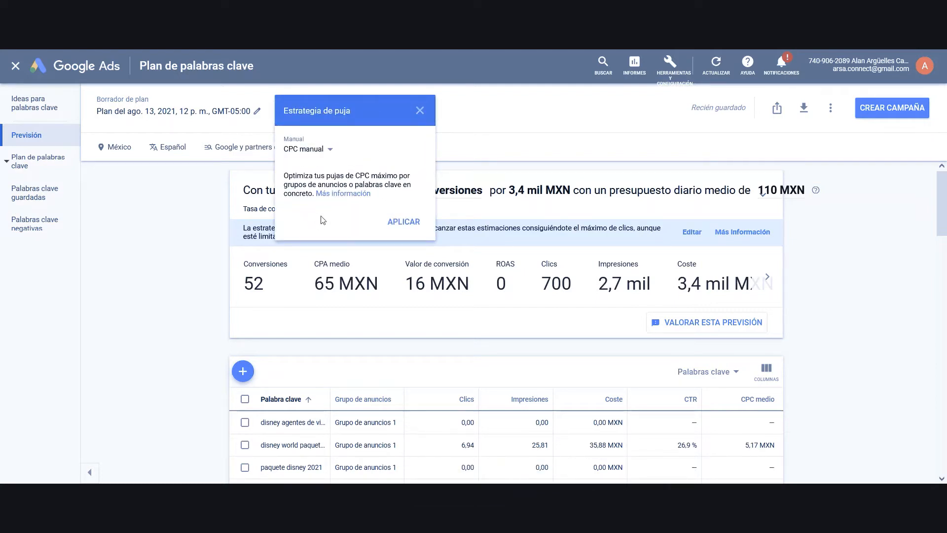
{"action": "left_click", "coordinate": [411, 220]}
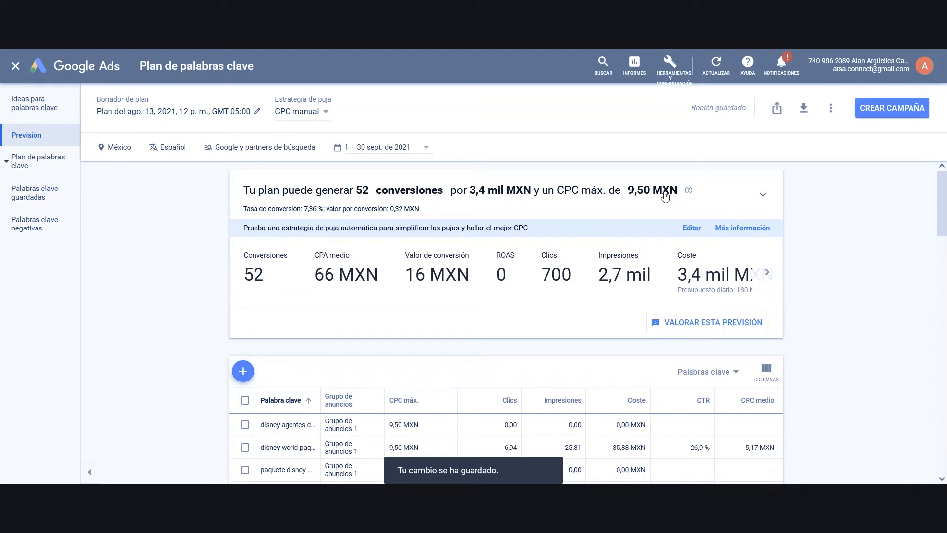
- Examine the forecast curve of conversions against maximum CPC, along with the cost, CTR and average CPC metrics
{"action": "left_click", "coordinate": [664, 192]}
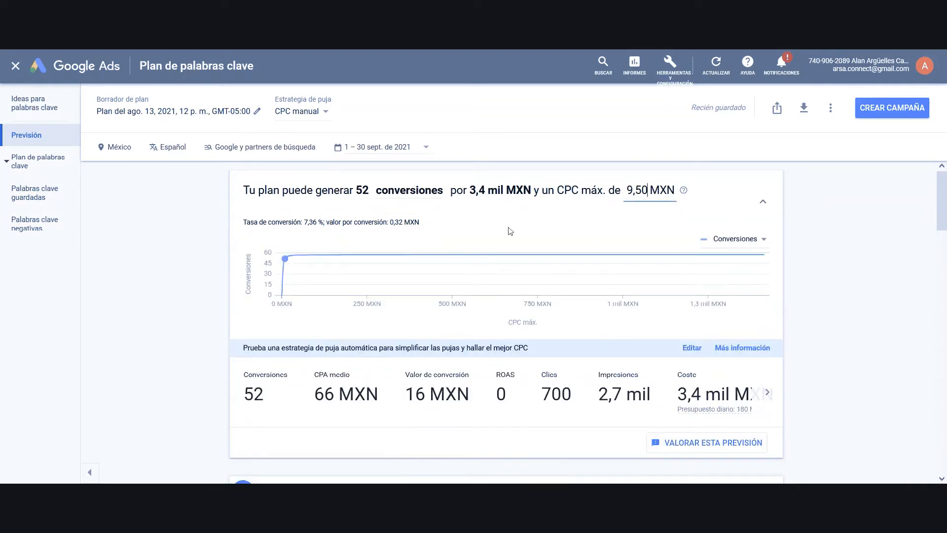
{"action": "left_click", "coordinate": [768, 392]}
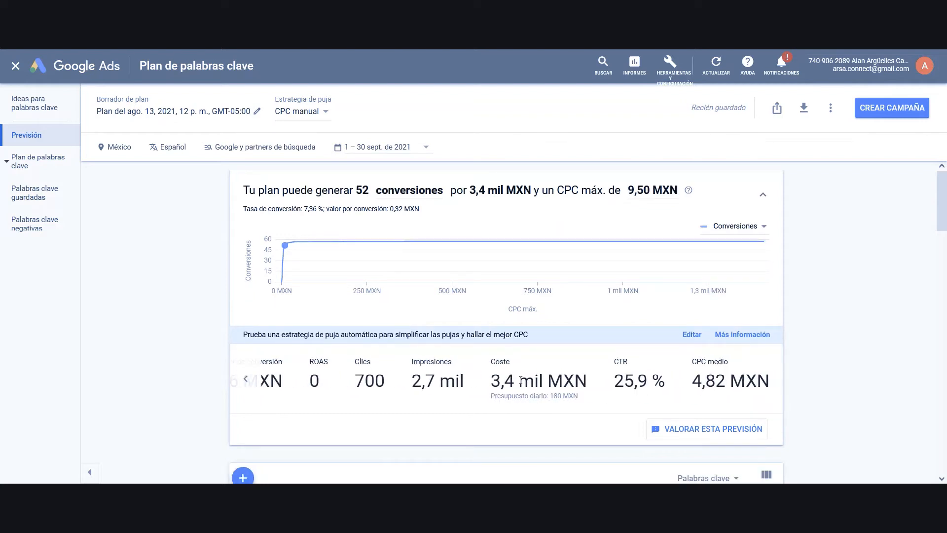
{"action": "left_click", "coordinate": [762, 195]}
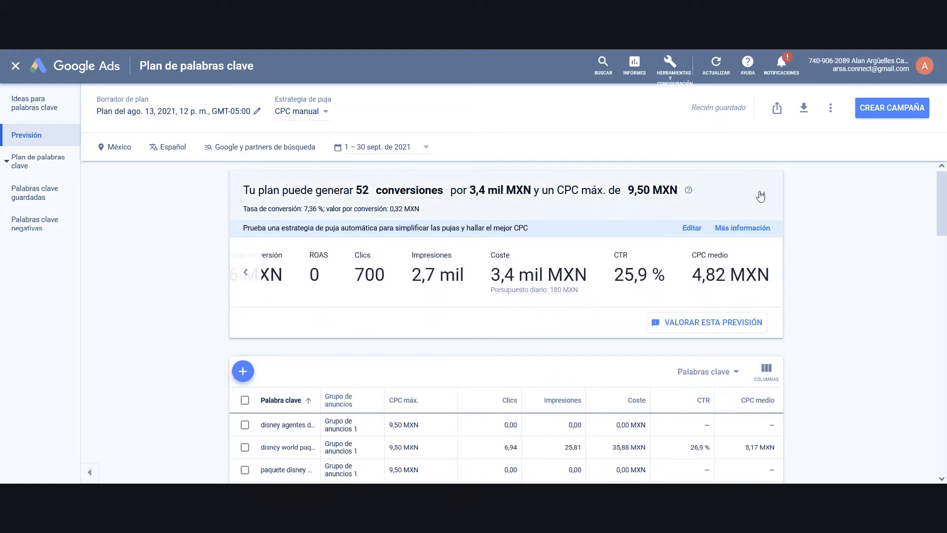
{"action": "left_click", "coordinate": [763, 195]}
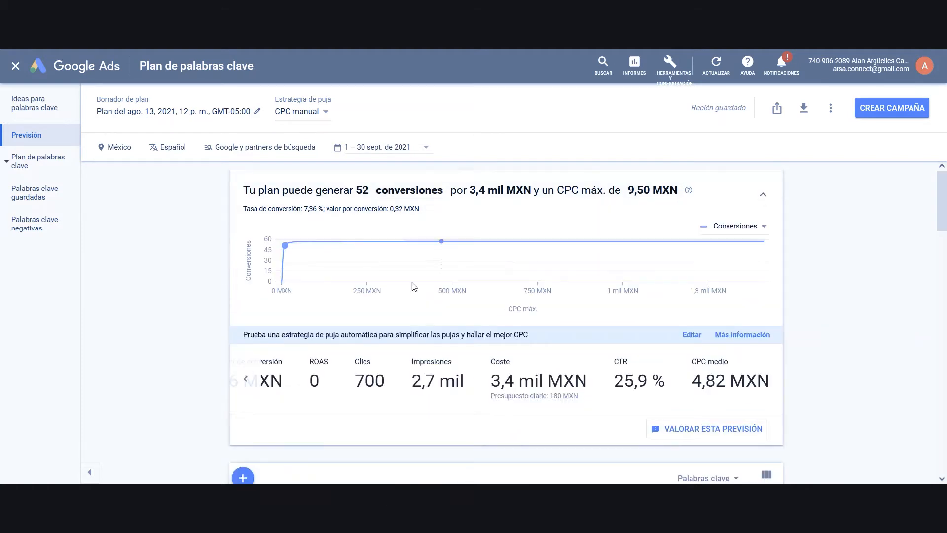
{"action": "mouse_move", "coordinate": [292, 254]}
- Switch the forecast from conversions to clicks and choose the point on the curve with a maximum CPC of 33 MXN
{"action": "left_click", "coordinate": [418, 193]}
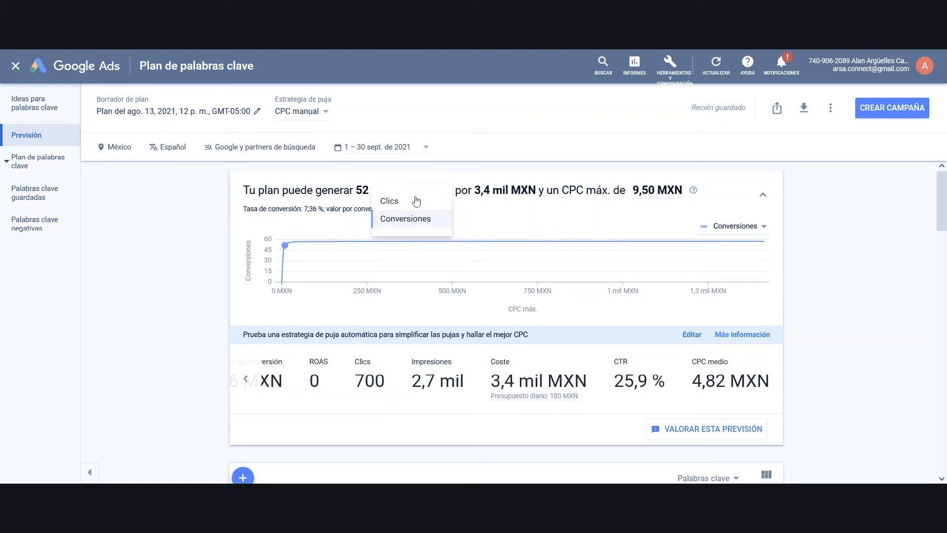
{"action": "left_click", "coordinate": [405, 202]}
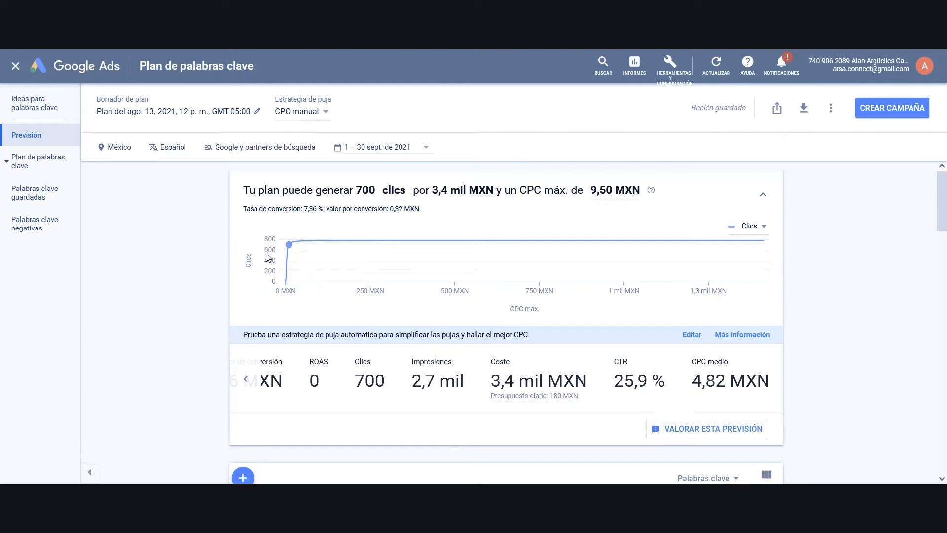
{"action": "mouse_move", "coordinate": [285, 279]}
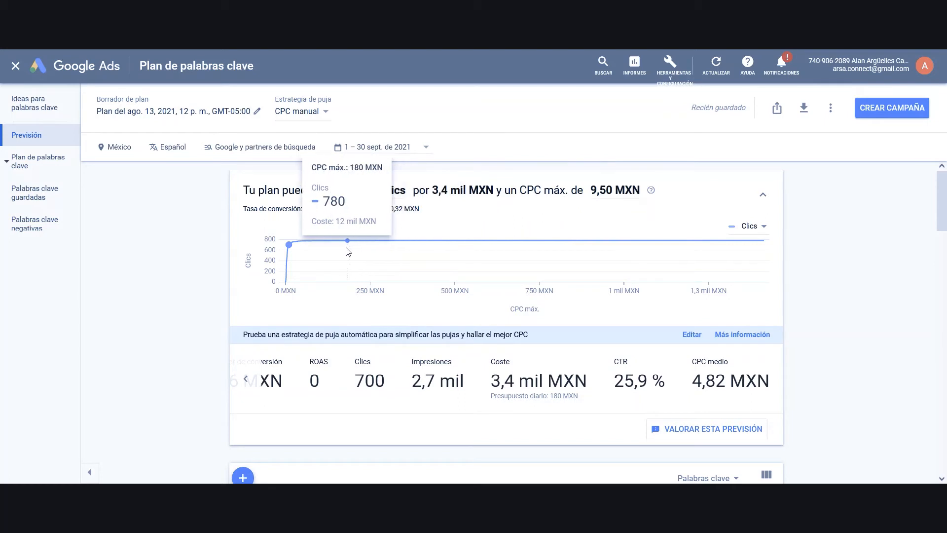
{"action": "left_click", "coordinate": [297, 243]}
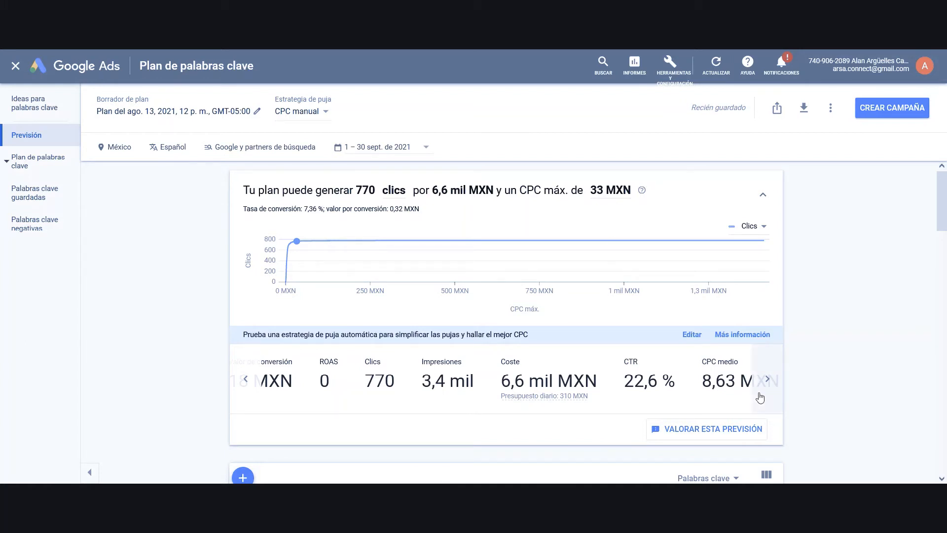
- Examine the forecast clicks, impressions, cost, CTR and average CPC for the chosen maximum CPC
{"action": "scroll", "coordinate": [754, 345], "scroll_direction": "down", "scroll_amount": 1}
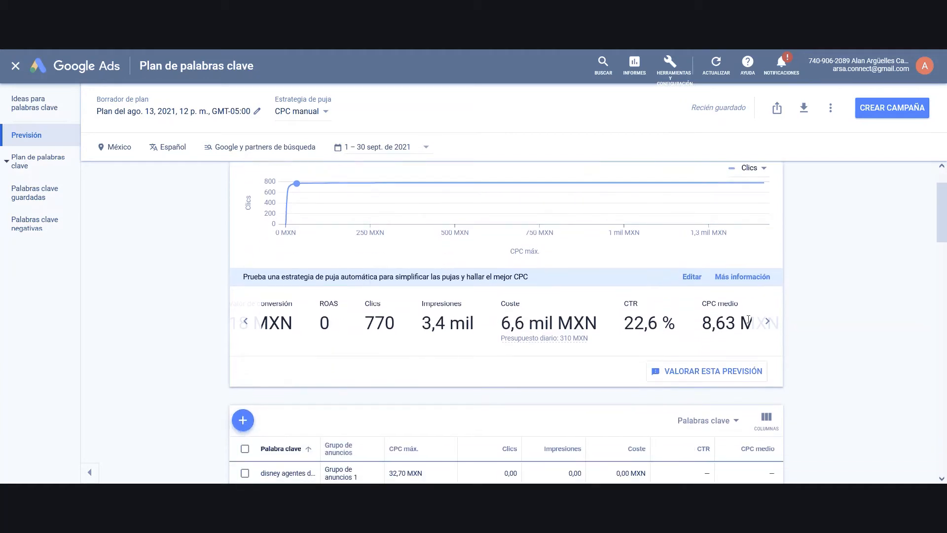
{"action": "left_click", "coordinate": [767, 321]}
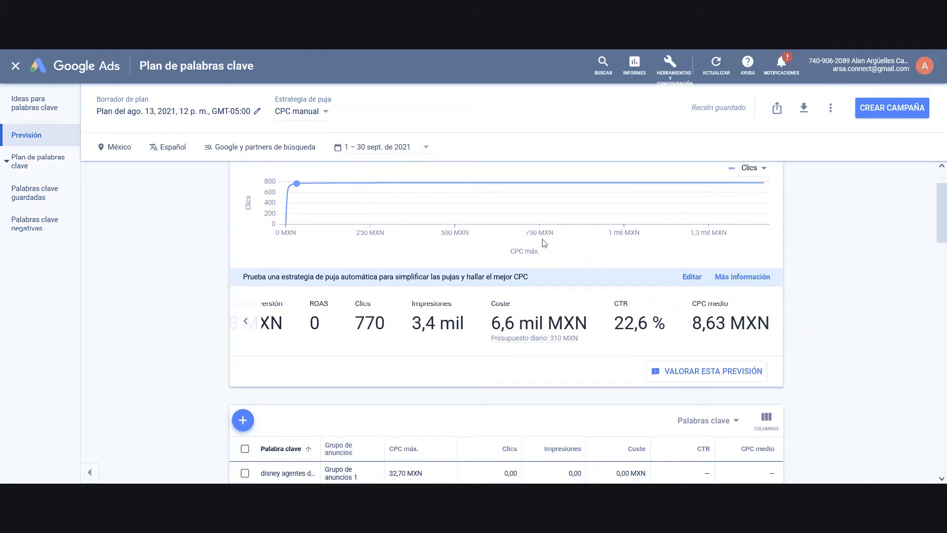
{"action": "scroll", "coordinate": [544, 243], "scroll_direction": "up", "scroll_amount": 1}
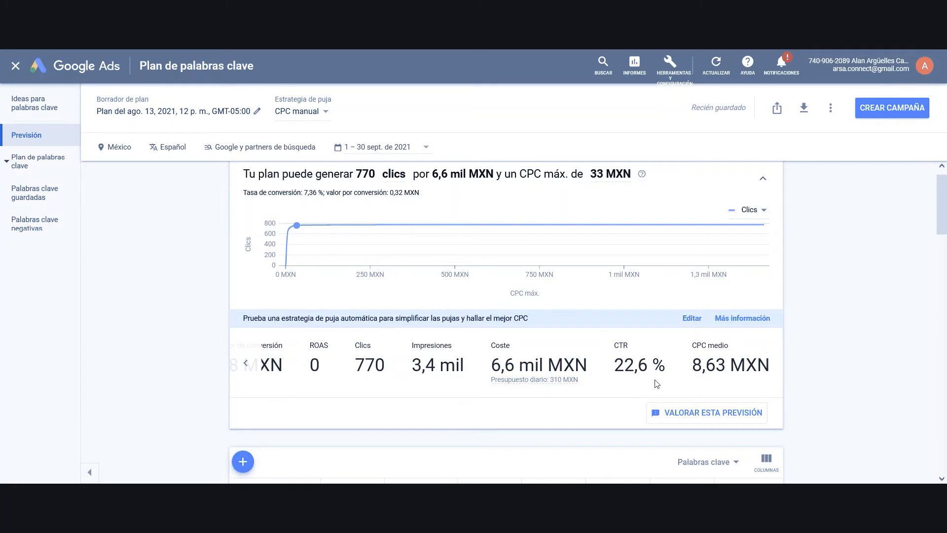
{"action": "scroll", "coordinate": [657, 384], "scroll_direction": "down", "scroll_amount": 1}
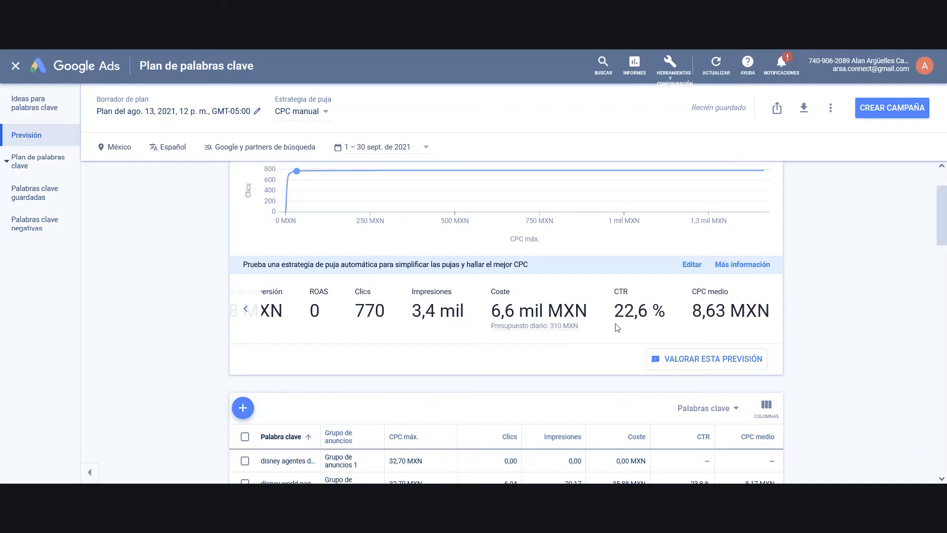
- Review the forecast CTR and click figures for the chosen maximum CPC
{"action": "triple_click", "coordinate": [627, 311]}
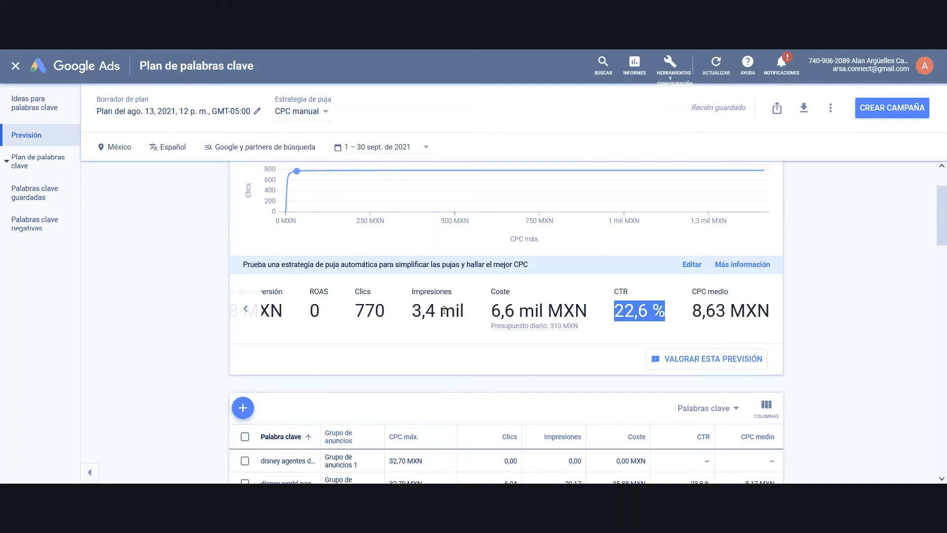
{"action": "triple_click", "coordinate": [366, 311]}
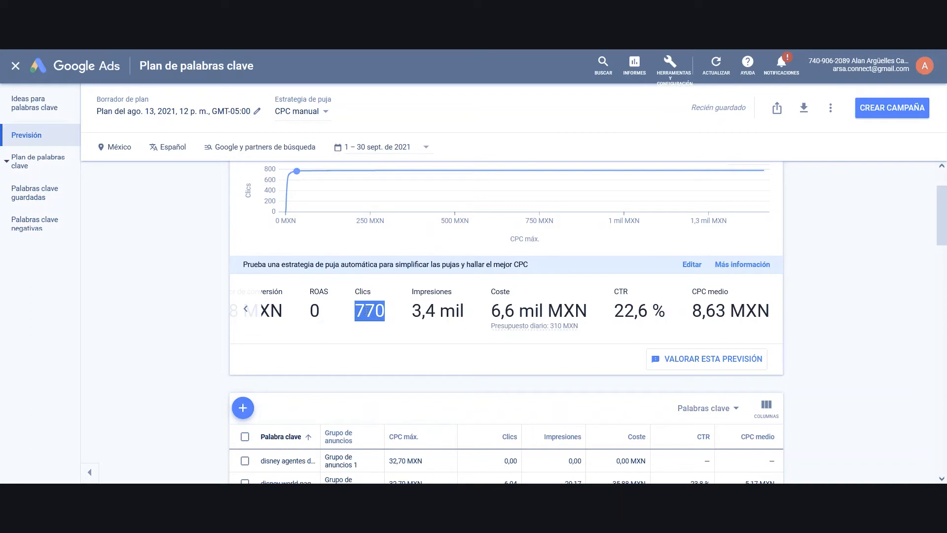
{"action": "left_click", "coordinate": [395, 381]}
- Sort the keyword forecast table by clicks in descending order and widen the keyword column
{"action": "scroll", "coordinate": [394, 381], "scroll_direction": "down", "scroll_amount": 3}
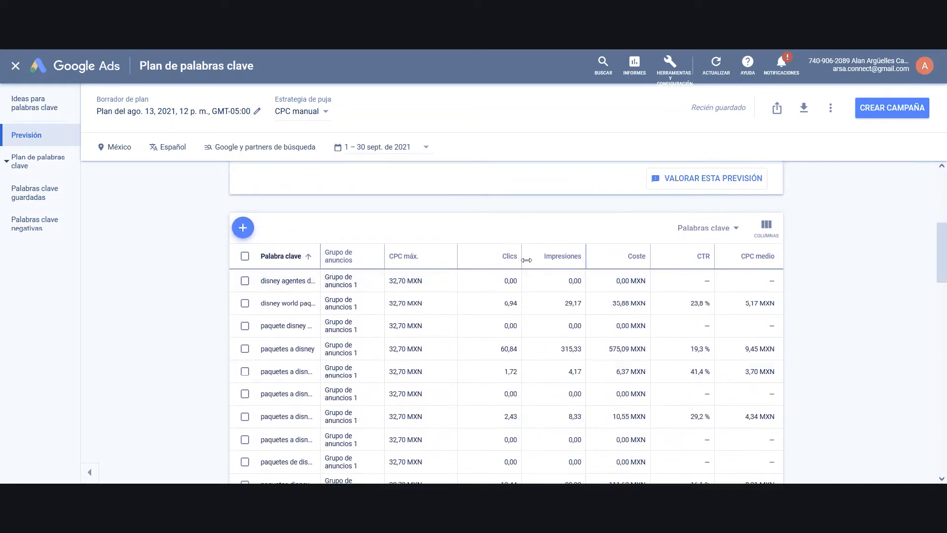
{"action": "left_click", "coordinate": [512, 257]}
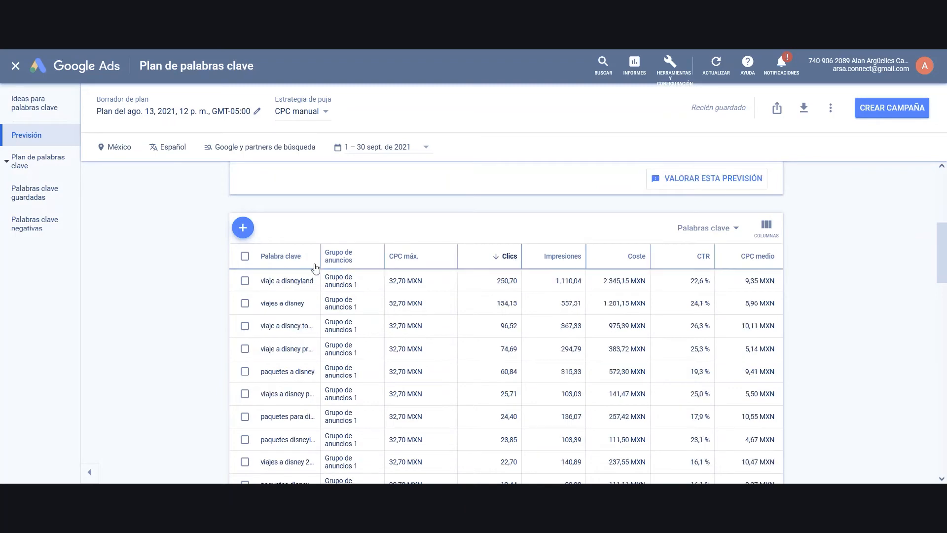
{"action": "left_click_drag", "start_coordinate": [320, 255], "coordinate": [333, 256]}
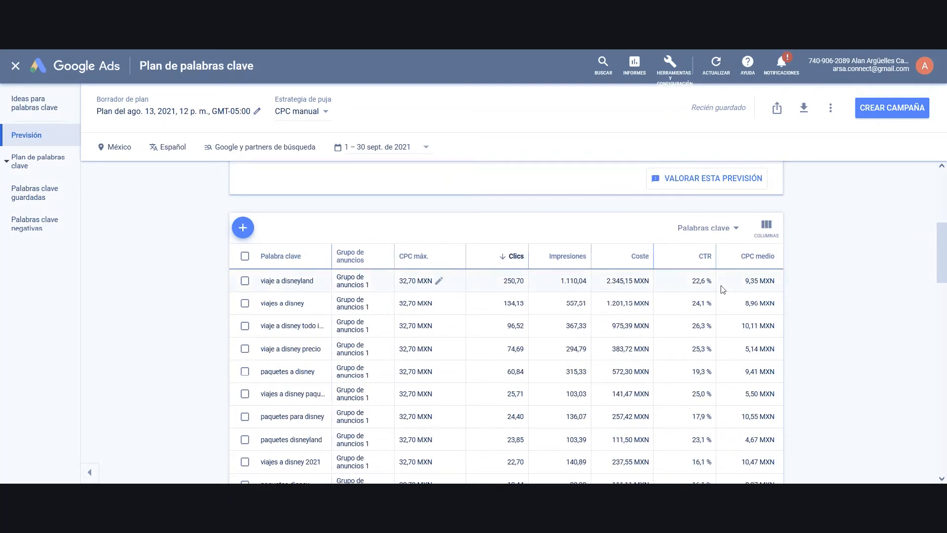
- Examine the per-keyword forecasts, the next-year forecast, and the breakdowns by device and location
{"action": "scroll", "coordinate": [721, 286], "scroll_direction": "down", "scroll_amount": 3}
{"action": "scroll", "coordinate": [875, 293], "scroll_direction": "down", "scroll_amount": 9}
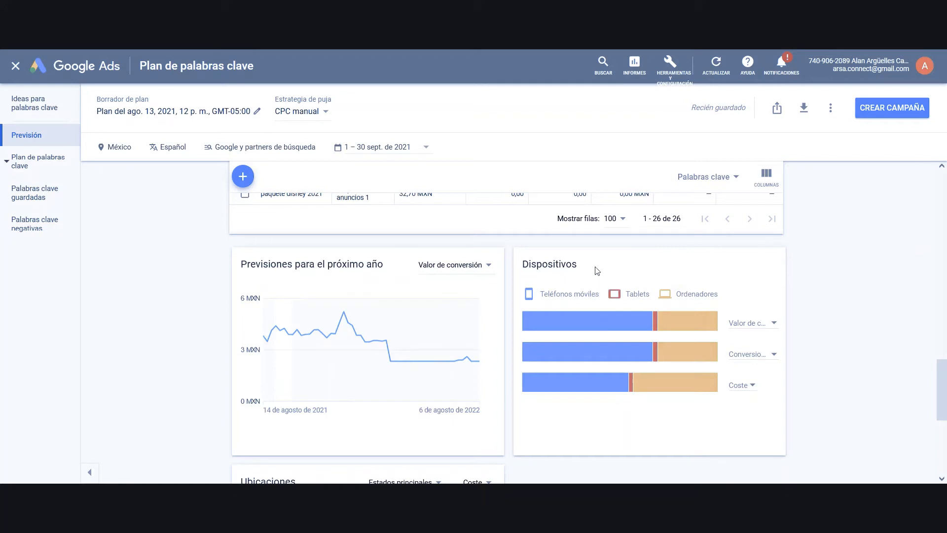
{"action": "mouse_move", "coordinate": [682, 383]}
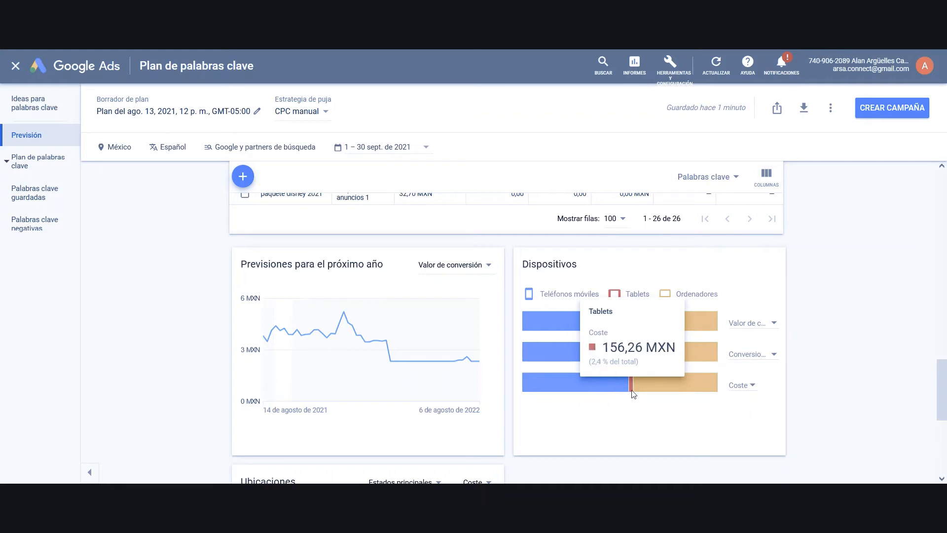
{"action": "scroll", "coordinate": [629, 434], "scroll_direction": "down", "scroll_amount": 5}
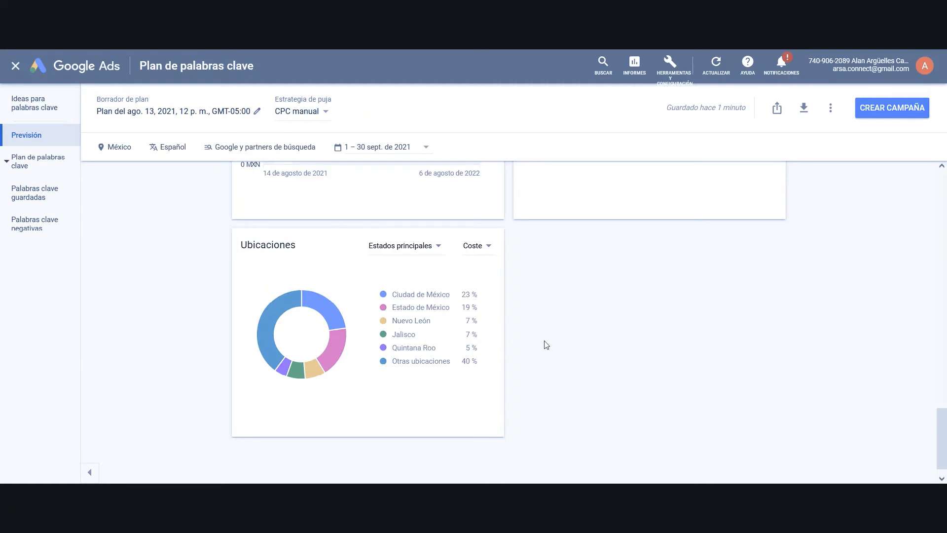
{"action": "scroll", "coordinate": [546, 344], "scroll_direction": "down", "scroll_amount": 1}
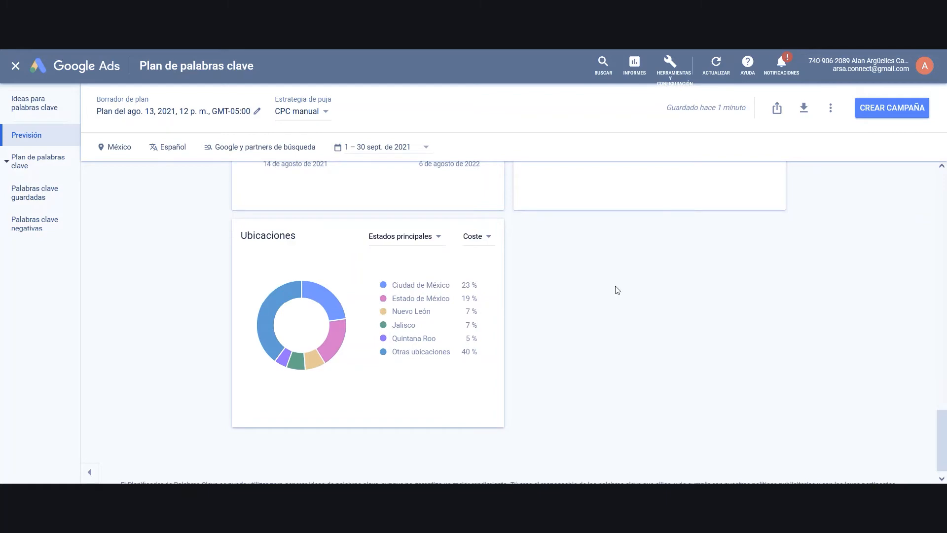
{"action": "scroll", "coordinate": [617, 290], "scroll_direction": "up", "scroll_amount": 10}
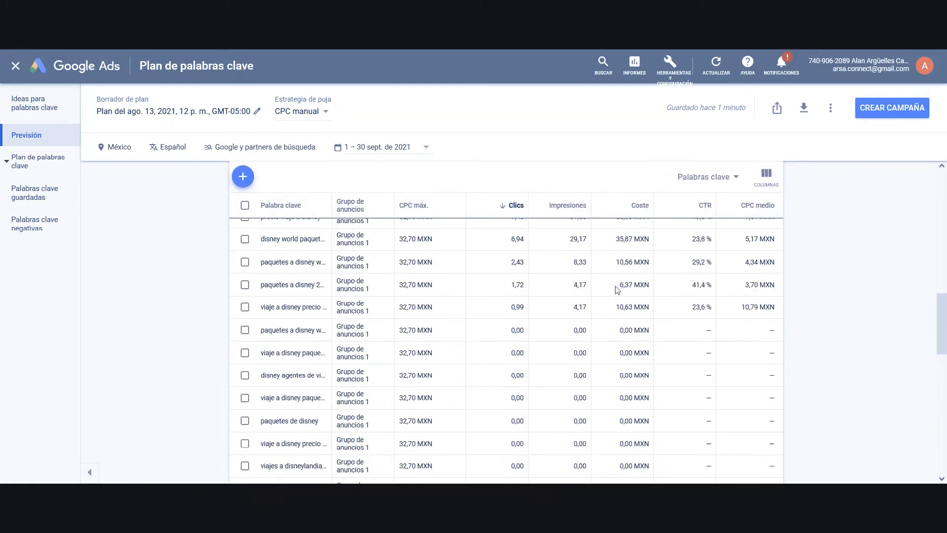
- Examine the plan's forecast clicks, impressions, cost, daily budget, CTR and average CPC at a maximum CPC of 52 MXN
{"action": "scroll", "coordinate": [616, 290], "scroll_direction": "up", "scroll_amount": 6}
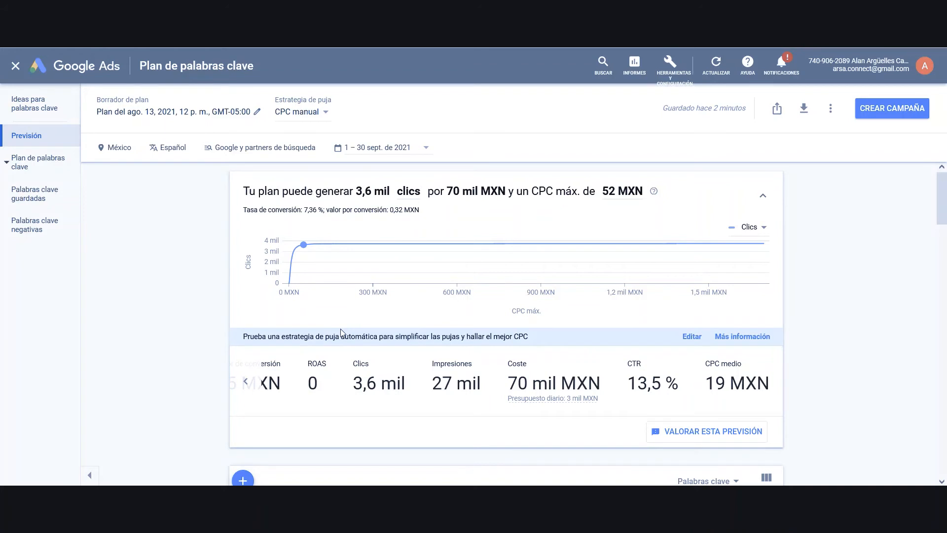
{"action": "scroll", "coordinate": [405, 412], "scroll_direction": "down", "scroll_amount": 2}
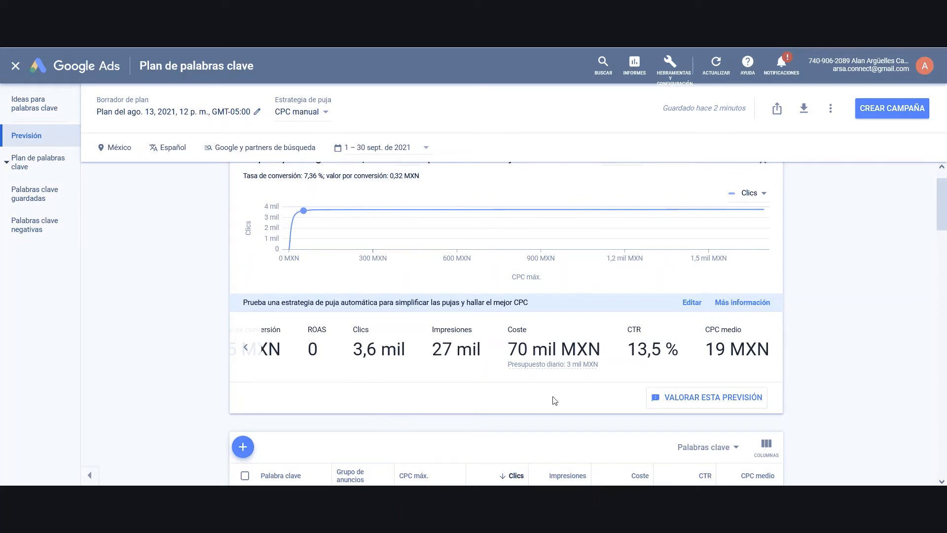
{"action": "scroll", "coordinate": [415, 267], "scroll_direction": "up", "scroll_amount": 1}
{"action": "scroll", "coordinate": [415, 266], "scroll_direction": "down", "scroll_amount": 1}
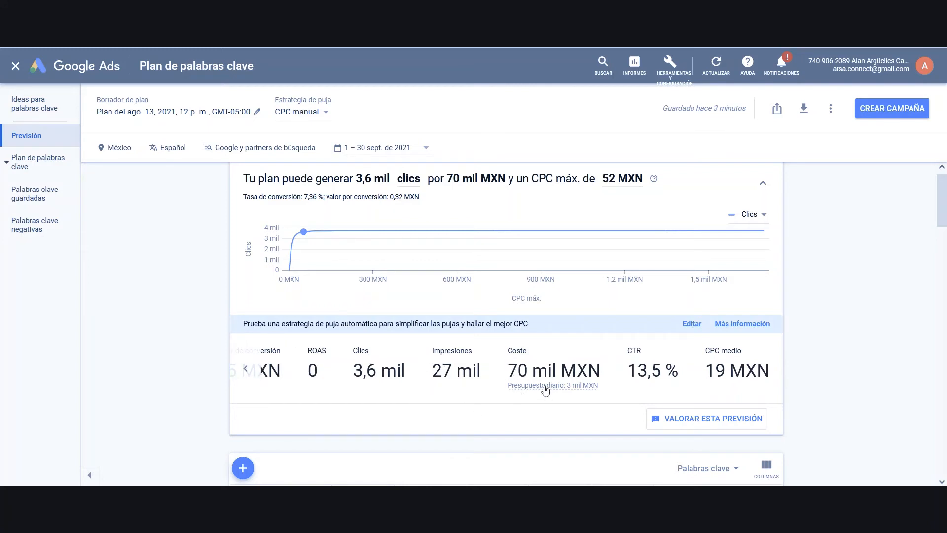
{"action": "mouse_move", "coordinate": [545, 389]}
{"action": "scroll", "coordinate": [604, 443], "scroll_direction": "down", "scroll_amount": 1}
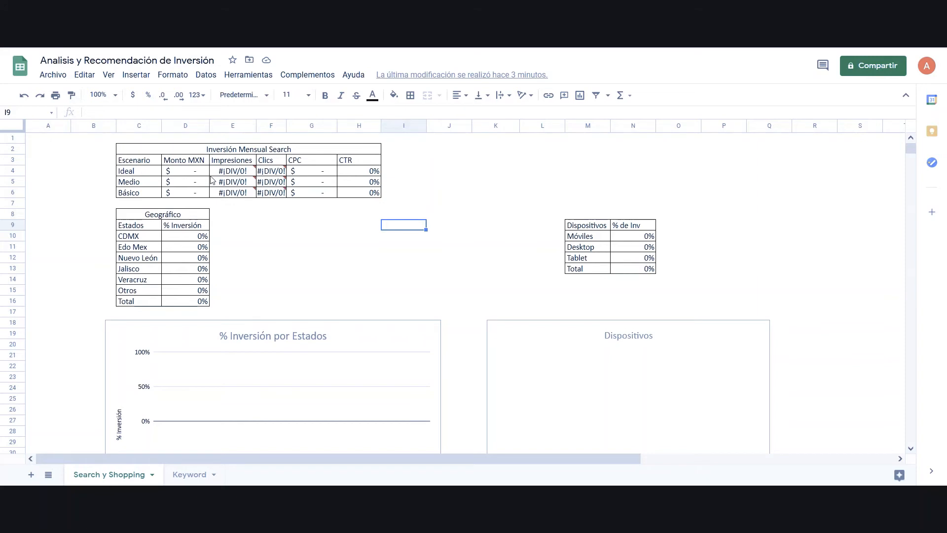
- In the Google Sheets investment analysis, set the Ideal scenario's monthly amount to 70,000 MXN
{"action": "left_click", "coordinate": [197, 174]}
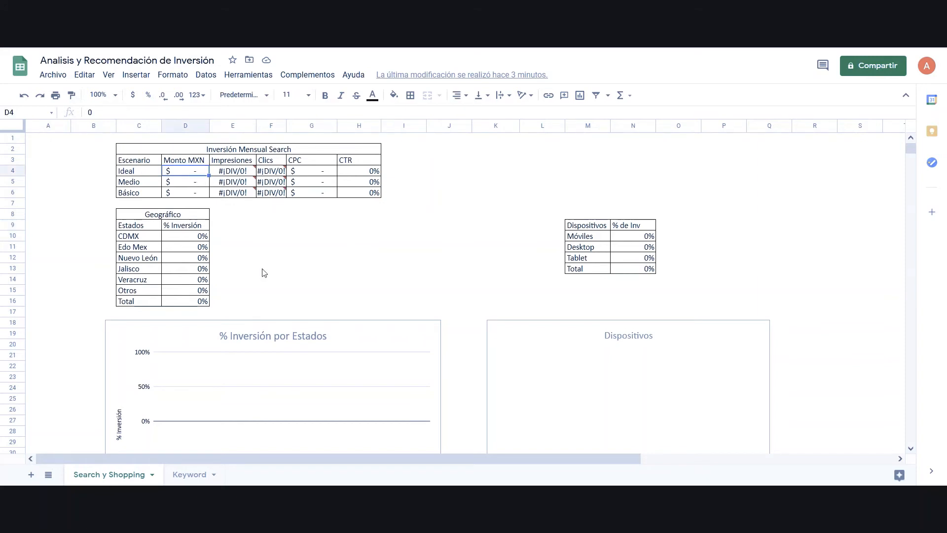
{"action": "type", "text": "70,000"}
{"action": "key", "text": "Return"}
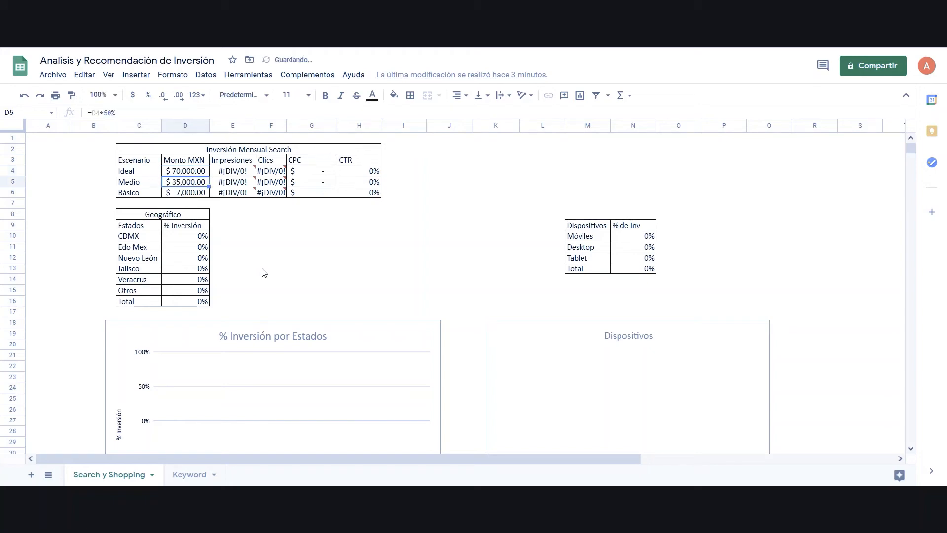
- Compare the monthly amounts of the Ideal, Medio and Básico scenarios and the formulas behind them
{"action": "left_click", "coordinate": [135, 174]}
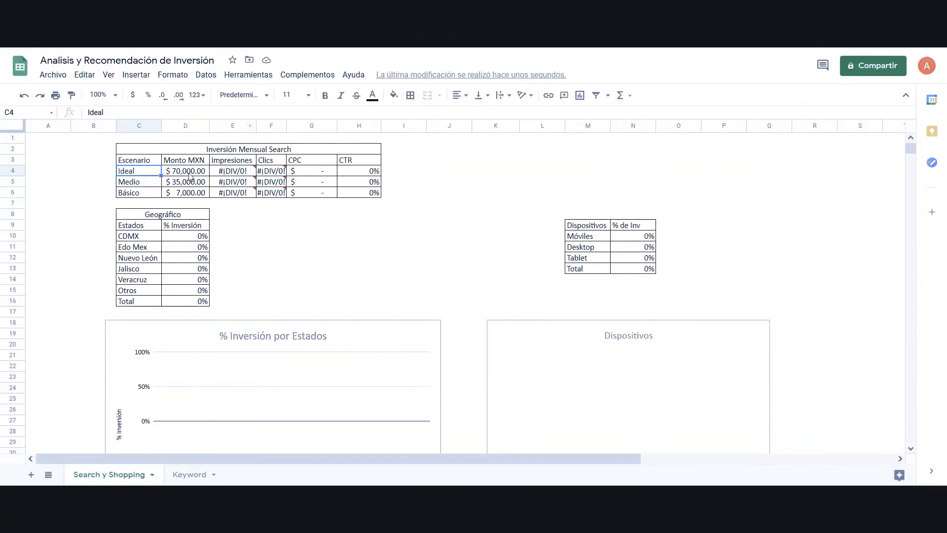
{"action": "left_click", "coordinate": [189, 173]}
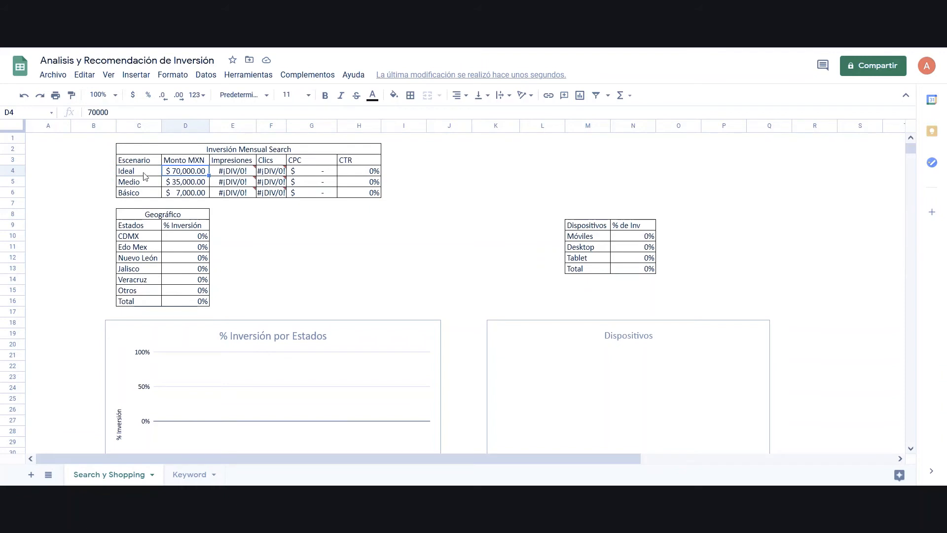
{"action": "left_click", "coordinate": [135, 185]}
{"action": "key", "text": "Right"}
{"action": "key", "text": "Down"}
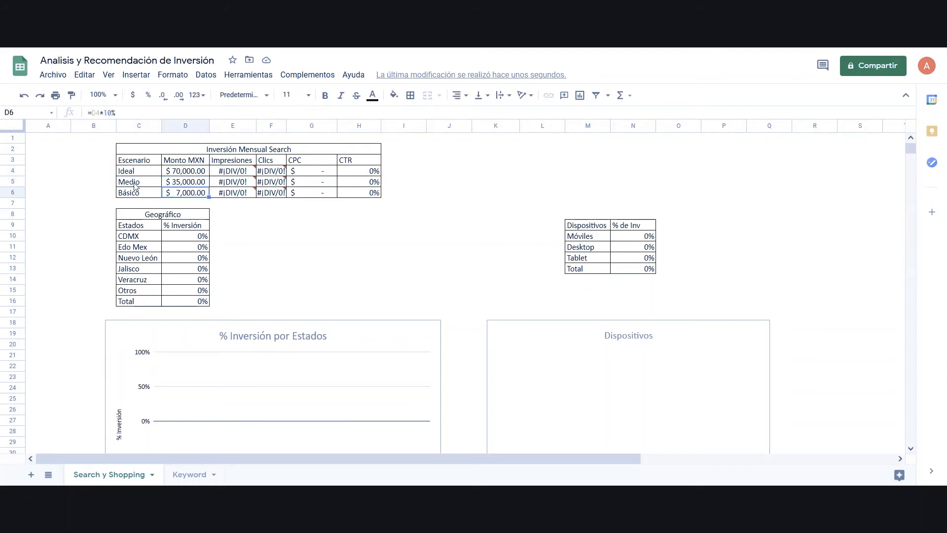
{"action": "key", "text": "Up"}
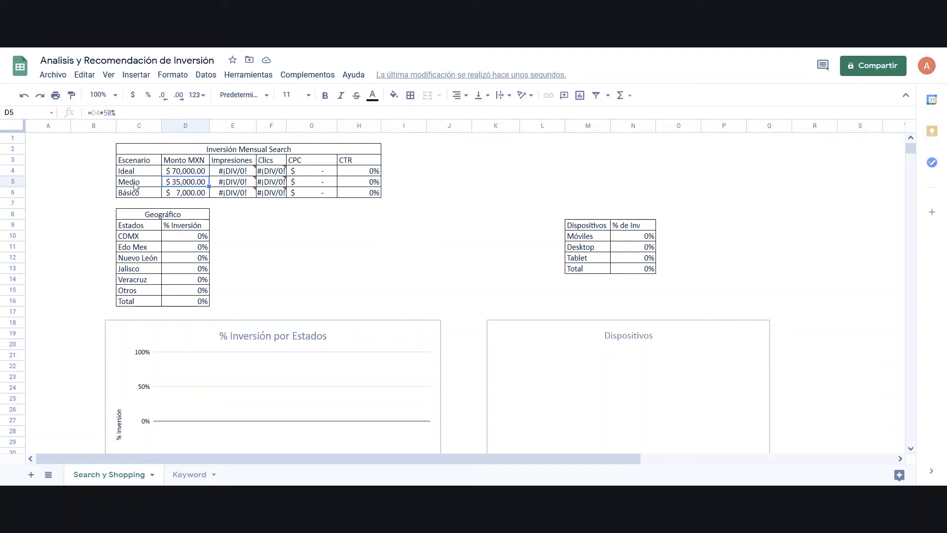
{"action": "key", "text": "Up"}
{"action": "key", "text": "Down"}
{"action": "key", "text": "Down"}
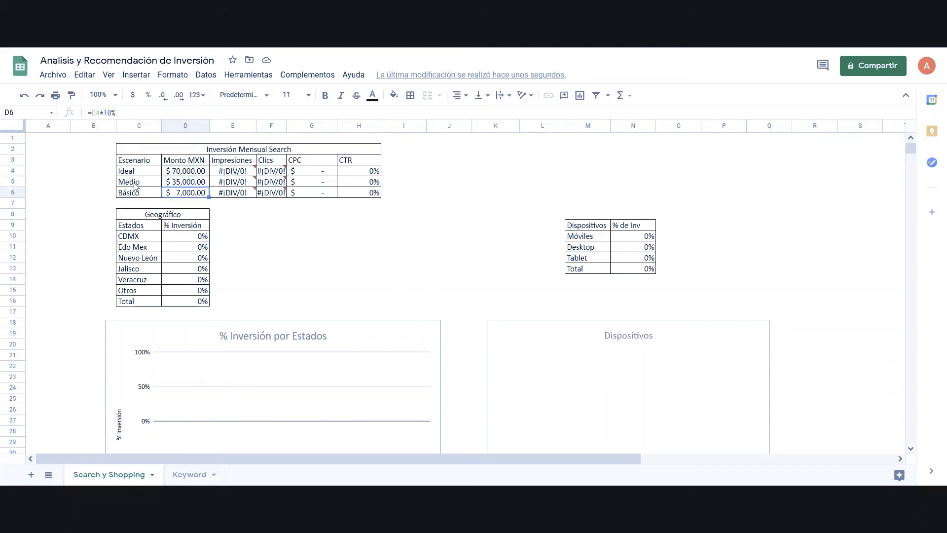
{"action": "key", "text": "Up"}
{"action": "key", "text": "Up"}
{"action": "key", "text": "Down"}
{"action": "key", "text": "Down"}
{"action": "key", "text": "Up"}
{"action": "key", "text": "Up"}
{"action": "key", "text": "Down"}
{"action": "key", "text": "Down"}
{"action": "key", "text": "Up"}
{"action": "key", "text": "Up"}
{"action": "key", "text": "Down"}
{"action": "key", "text": "Down"}
{"action": "key", "text": "Up"}
{"action": "key", "text": "Up"}
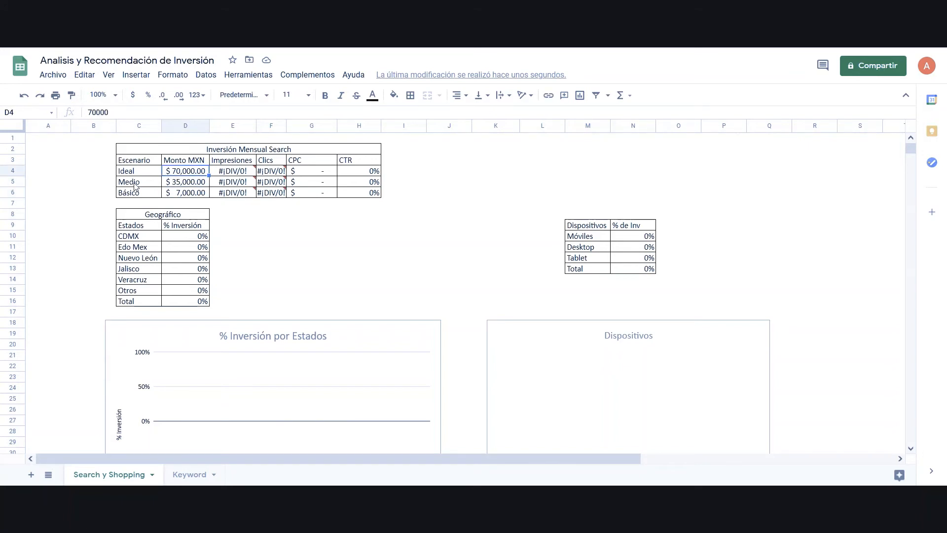
{"action": "key", "text": "Up"}
{"action": "key", "text": "Down"}
{"action": "key", "text": "Down"}
{"action": "key", "text": "Down"}
{"action": "key", "text": "Up"}
{"action": "key", "text": "Up"}
{"action": "key", "text": "Down"}
{"action": "key", "text": "Down"}
{"action": "key", "text": "Up"}
{"action": "key", "text": "Up"}
- Set the Ideal scenario's CPC to 19, taken from the average CPC in the Google Ads forecast
{"action": "key", "text": "Right"}
{"action": "key", "text": "Right"}
{"action": "key", "text": "Right"}
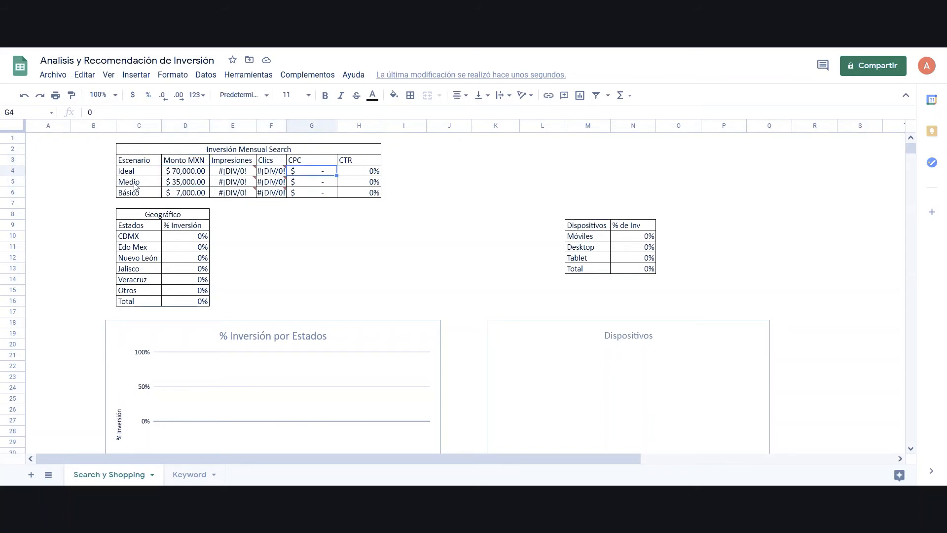
{"action": "left_click", "coordinate": [394, 10]}
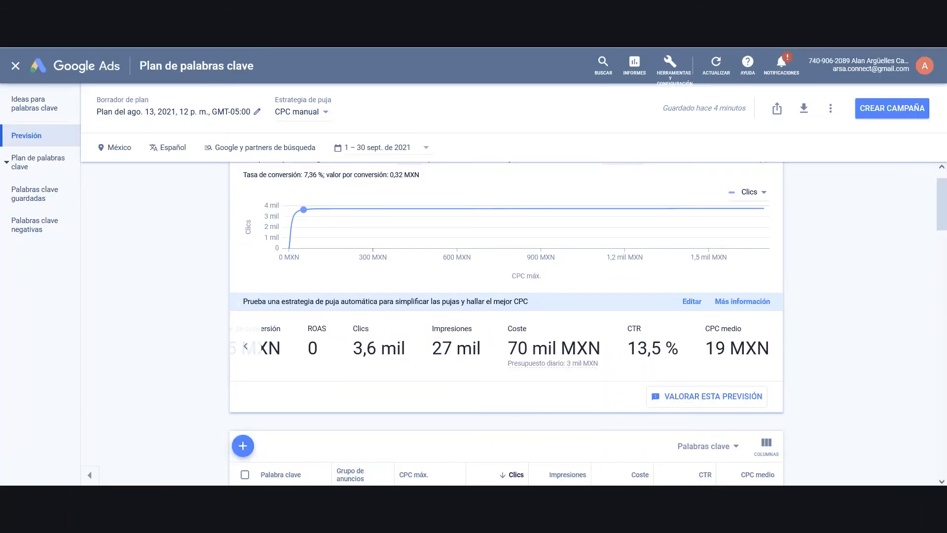
{"action": "left_click_drag", "start_coordinate": [728, 348], "coordinate": [705, 348]}
{"action": "key", "text": "ctrl+Tab"}
{"action": "type", "text": "1"}
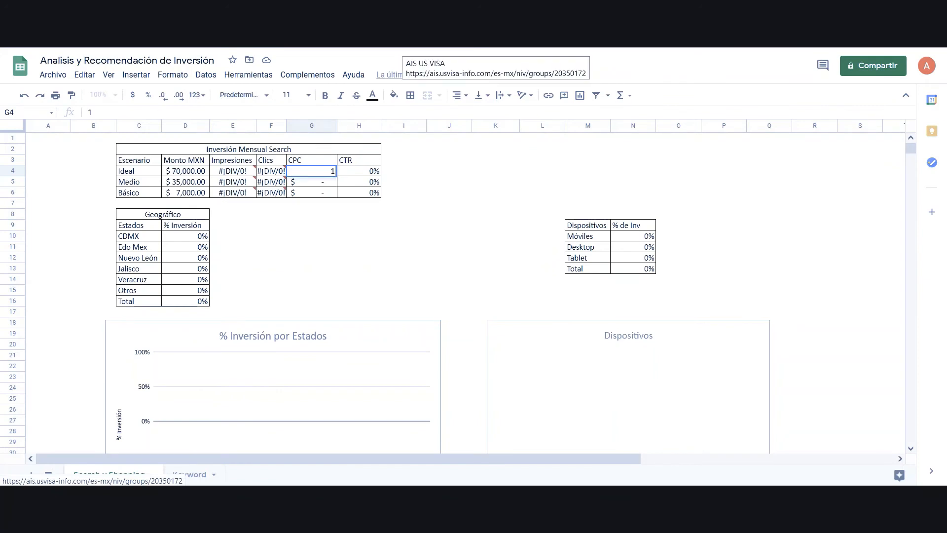
{"action": "type", "text": "9"}
{"action": "key", "text": "Return"}
- Copy the Ideal scenario's CPC of 19 to the Medio and Básico scenarios
{"action": "key", "text": "Up"}
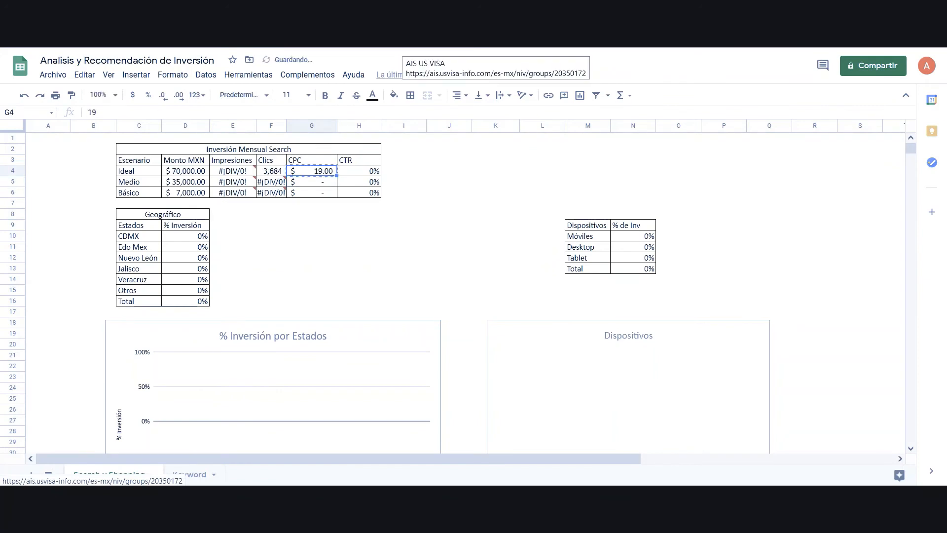
{"action": "key", "text": "shift+Down"}
{"action": "key", "text": "shift+Down"}
{"action": "type", "text": "19 19 19"}
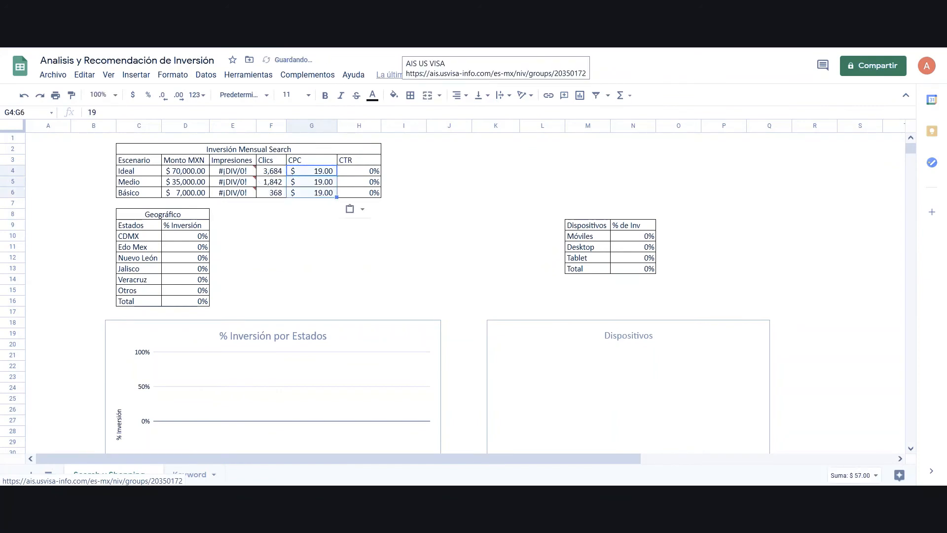
- Check the forecast CTR in Google Ads and set the Ideal scenario's CTR to 11% in the spreadsheet
{"action": "left_click", "coordinate": [374, 171]}
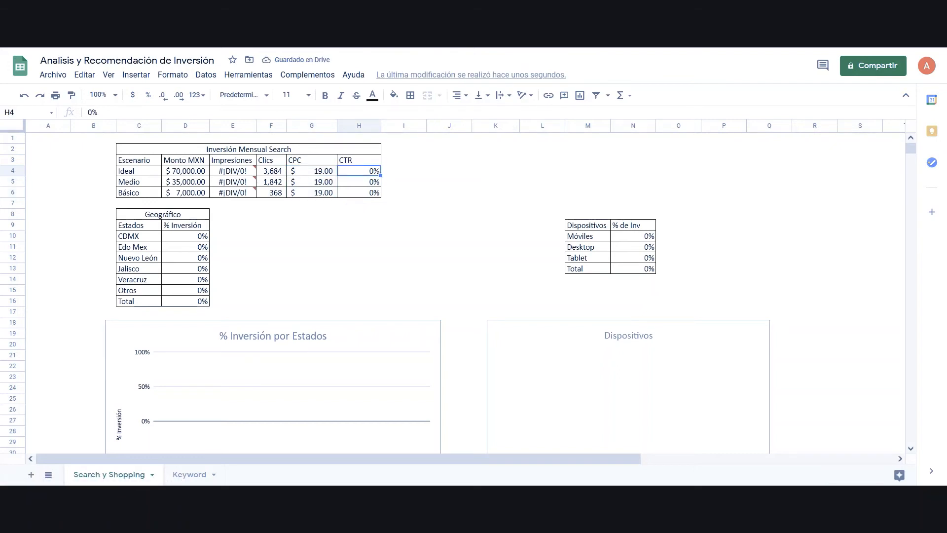
{"action": "key", "text": "ctrl+Tab"}
{"action": "type", "text": "11"}
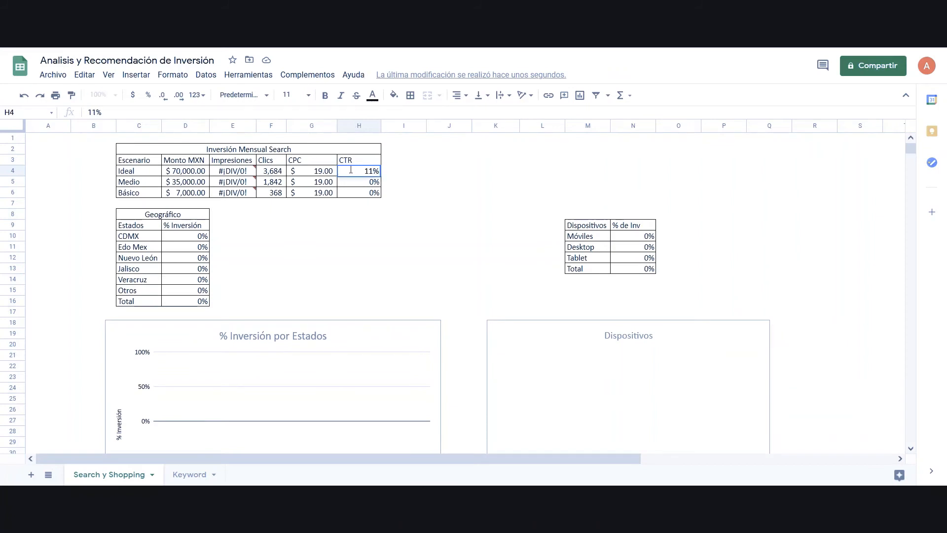
{"action": "key", "text": "Return"}
- Copy the Ideal scenario's CTR of 11% to the Medio and Básico scenarios
{"action": "left_click", "coordinate": [352, 172]}
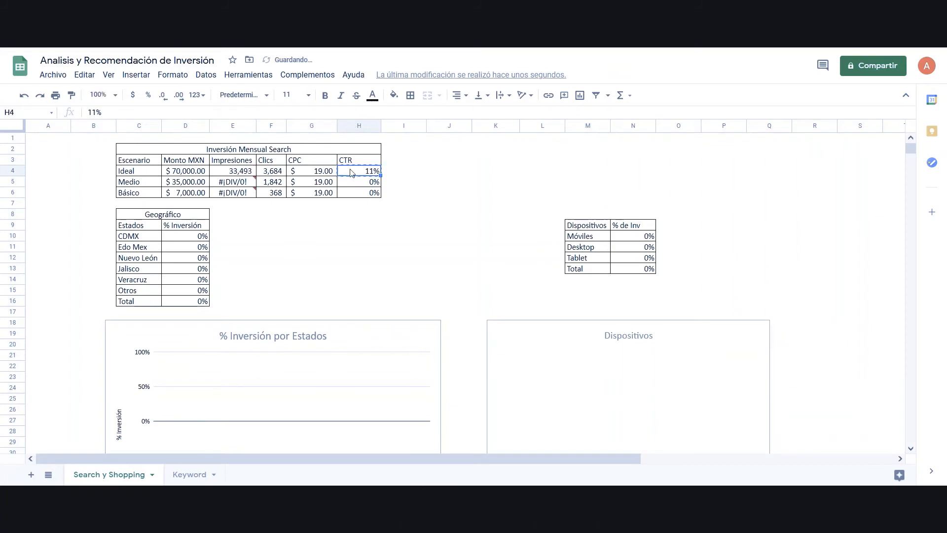
{"action": "key", "text": "Down"}
{"action": "key", "text": "shift+Down"}
{"action": "key", "text": "ctrl+v"}
- Review the scenarios' calculated impressions and clicks, and compare the Ideal row with the Google Ads forecast
{"action": "key", "text": "Left"}
{"action": "key", "text": "Left"}
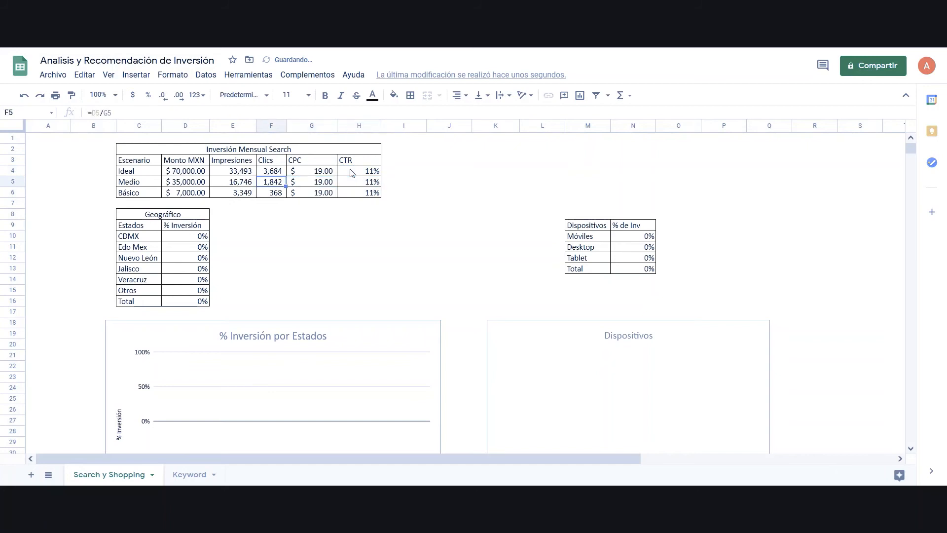
{"action": "key", "text": "Left"}
{"action": "key", "text": "Up"}
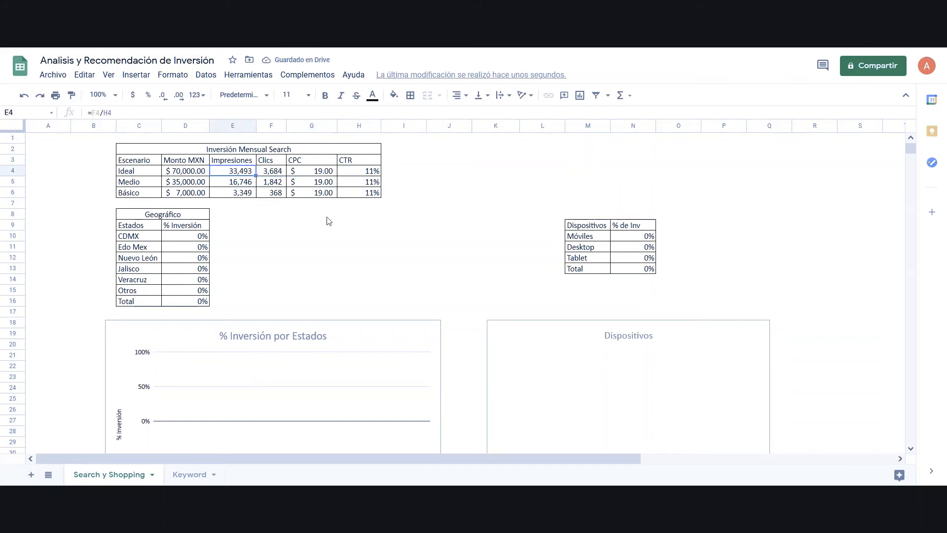
{"action": "left_click", "coordinate": [190, 175]}
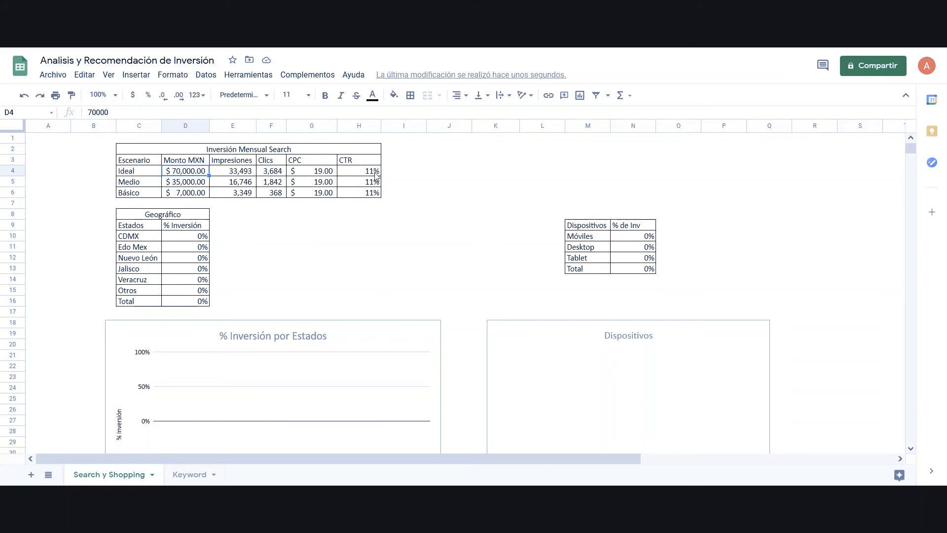
{"action": "left_click", "coordinate": [319, 174]}
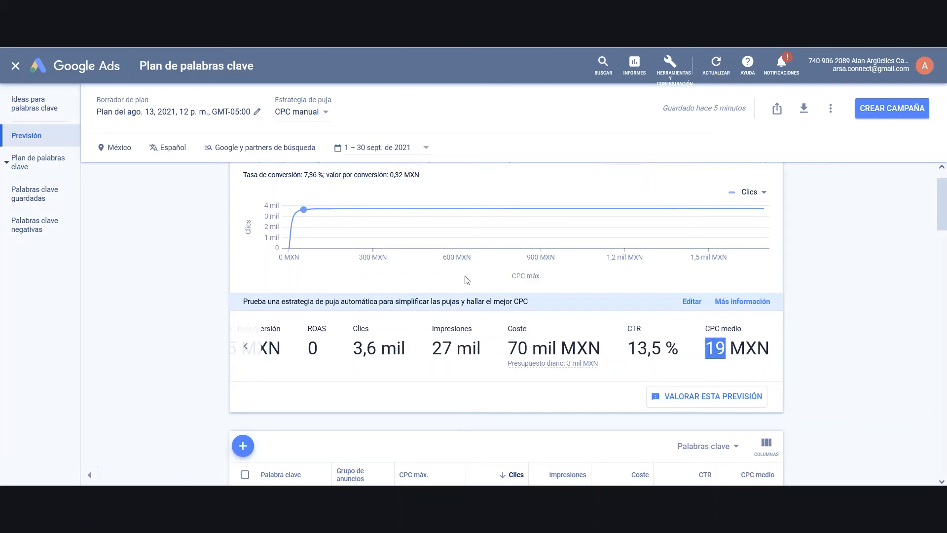
{"action": "scroll", "coordinate": [467, 280], "scroll_direction": "up", "scroll_amount": 1}
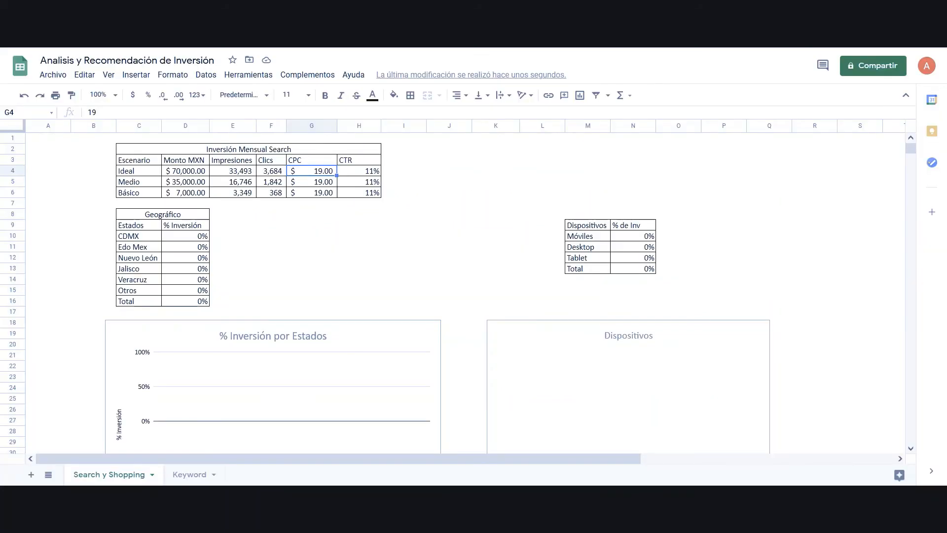
- Check the scenarios' CPC values and look up the forecast's device and location breakdown in Google Ads
{"action": "left_click", "coordinate": [316, 234]}
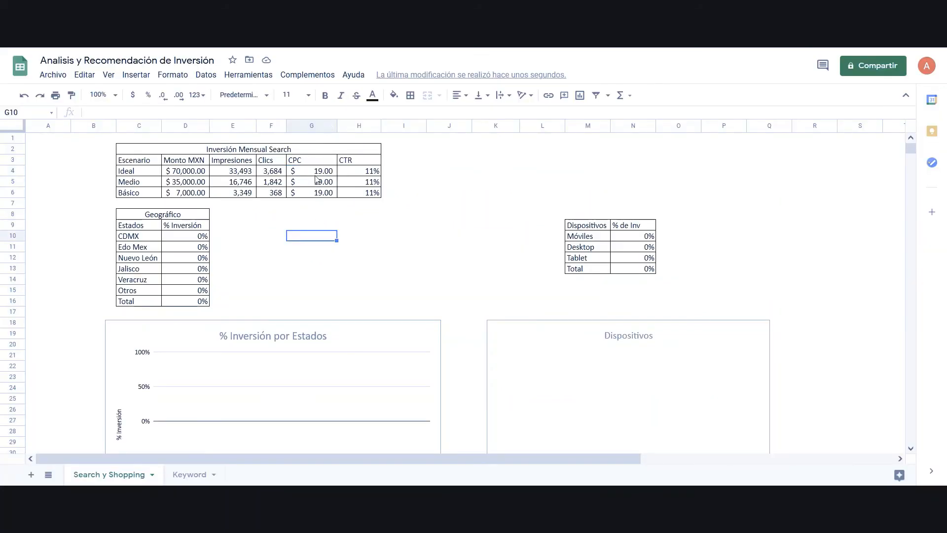
{"action": "left_click_drag", "start_coordinate": [318, 173], "coordinate": [318, 194]}
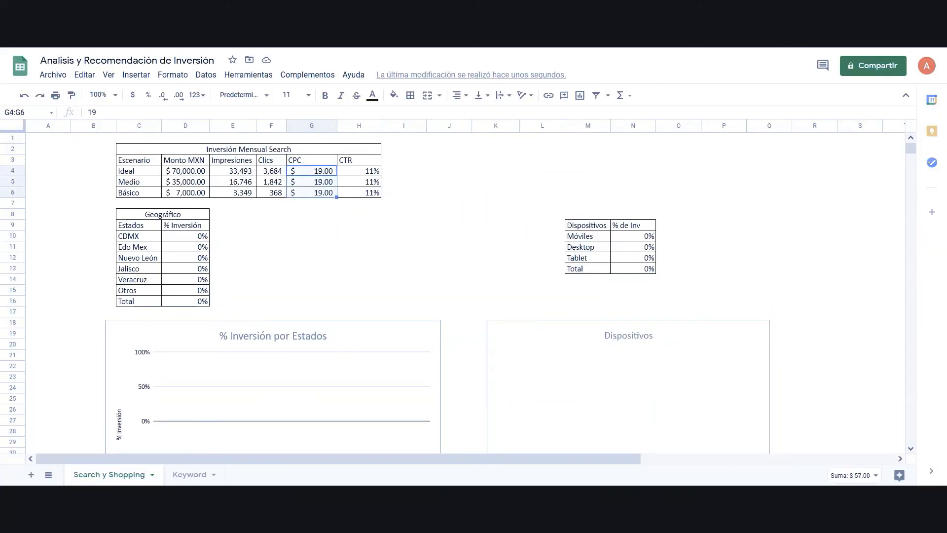
{"action": "left_click", "coordinate": [201, 239]}
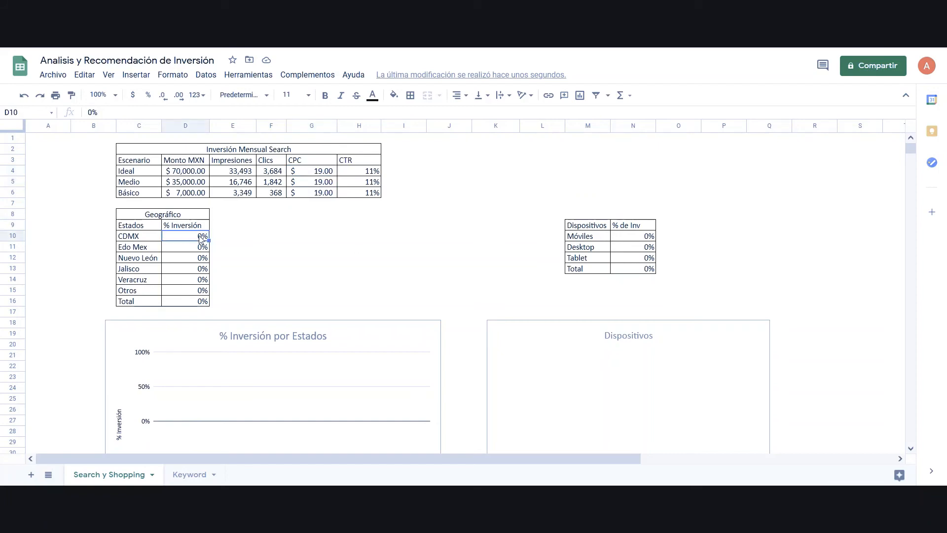
{"action": "left_click", "coordinate": [148, 239]}
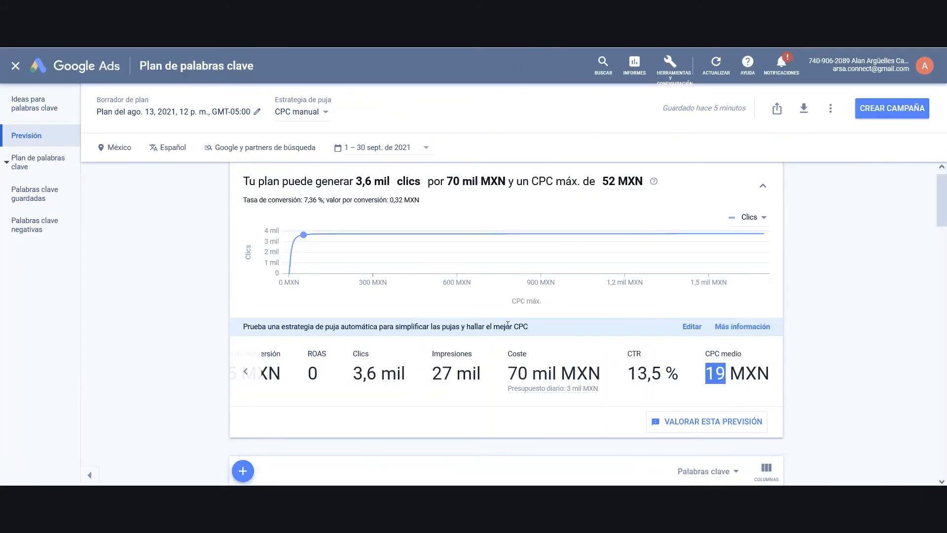
{"action": "scroll", "coordinate": [508, 329], "scroll_direction": "down", "scroll_amount": 10}
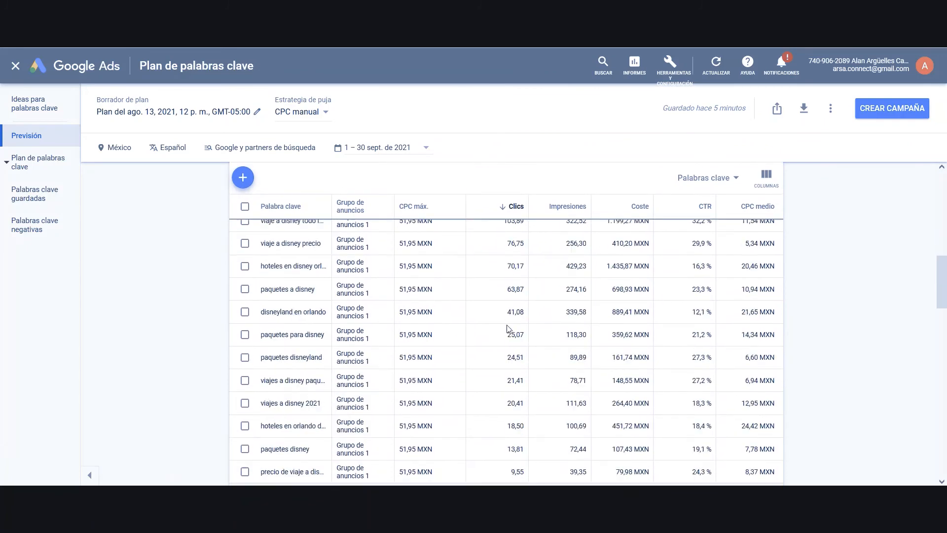
{"action": "scroll", "coordinate": [508, 329], "scroll_direction": "down", "scroll_amount": 1}
{"action": "scroll", "coordinate": [183, 336], "scroll_direction": "down", "scroll_amount": 10}
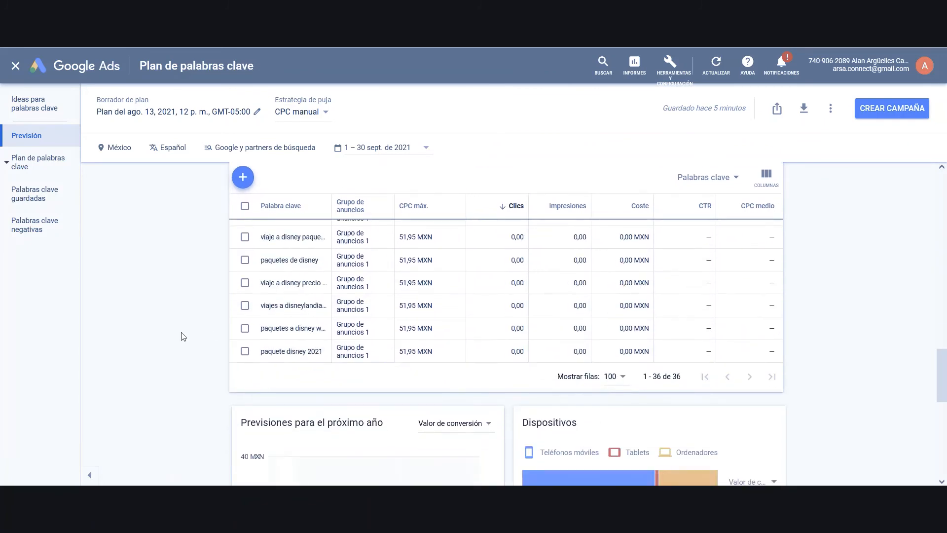
{"action": "scroll", "coordinate": [183, 335], "scroll_direction": "down", "scroll_amount": 1}
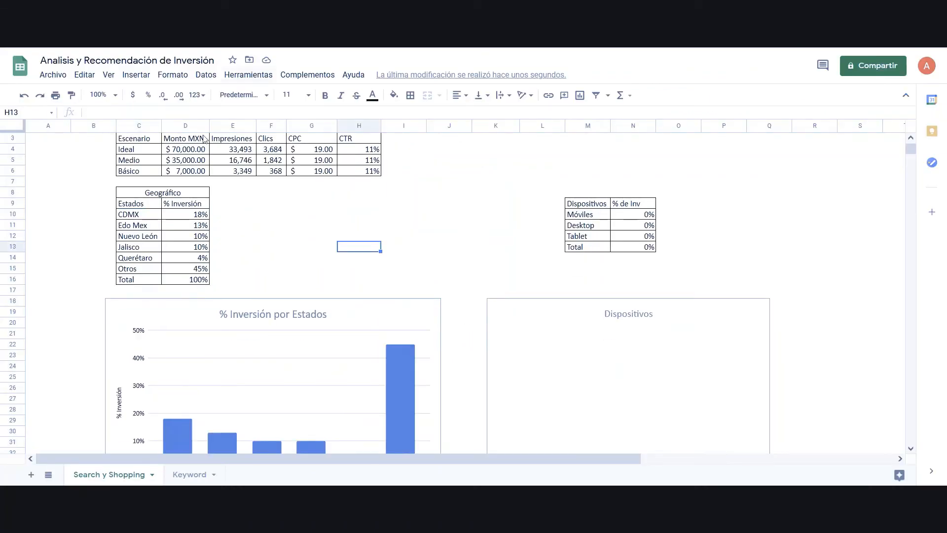
- Review the Geográfico table and its states chart, the device investment shares and the Google ad previews in the spreadsheet
{"action": "left_click", "coordinate": [135, 217]}
{"action": "left_click_drag", "start_coordinate": [135, 219], "coordinate": [134, 263]}
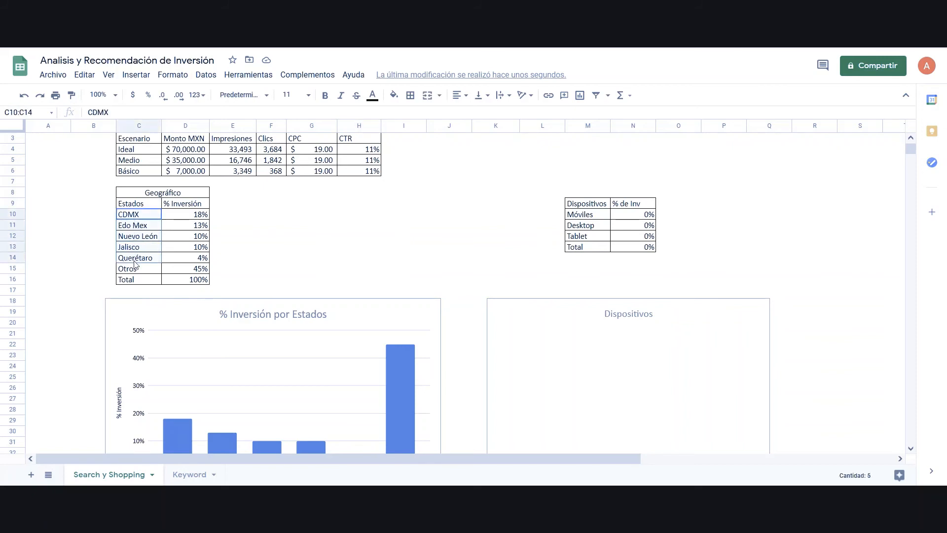
{"action": "left_click", "coordinate": [151, 218]}
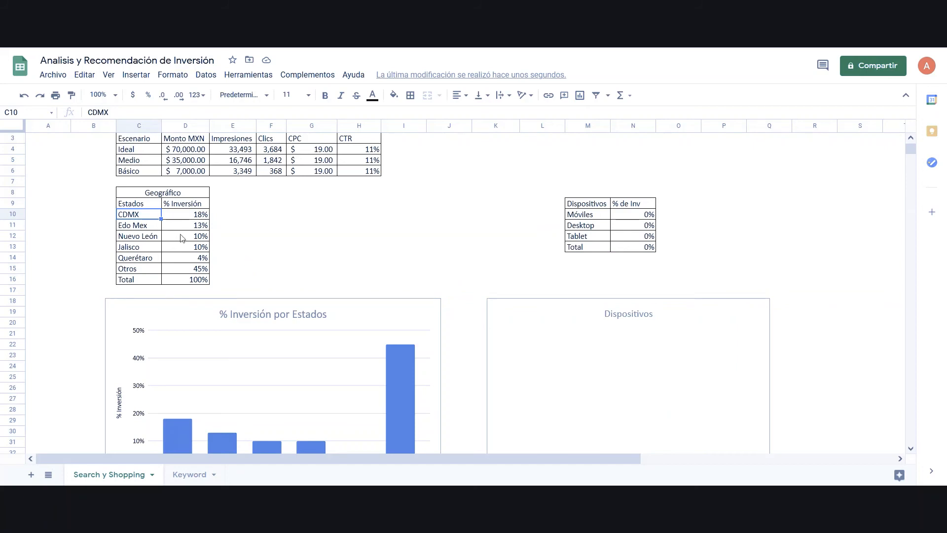
{"action": "scroll", "coordinate": [215, 295], "scroll_direction": "down", "scroll_amount": 1}
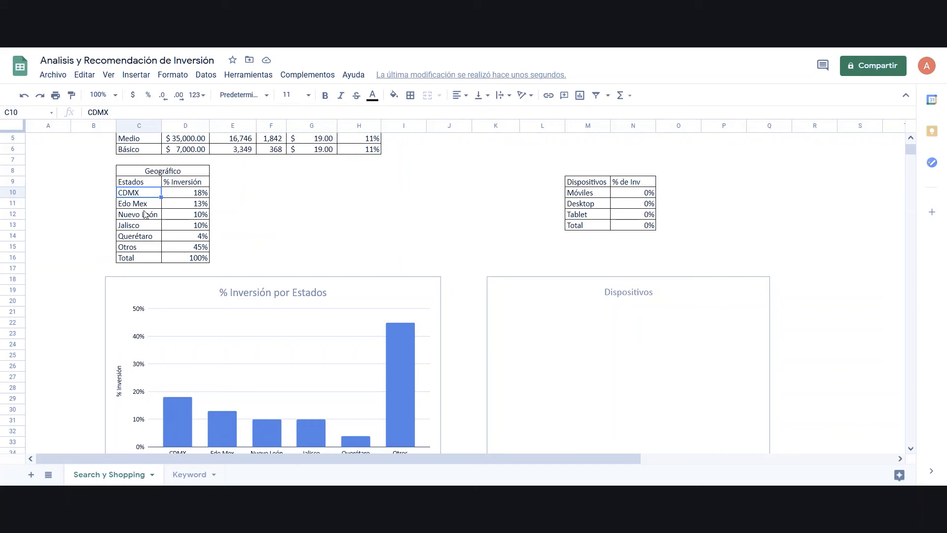
{"action": "scroll", "coordinate": [253, 252], "scroll_direction": "down", "scroll_amount": 3}
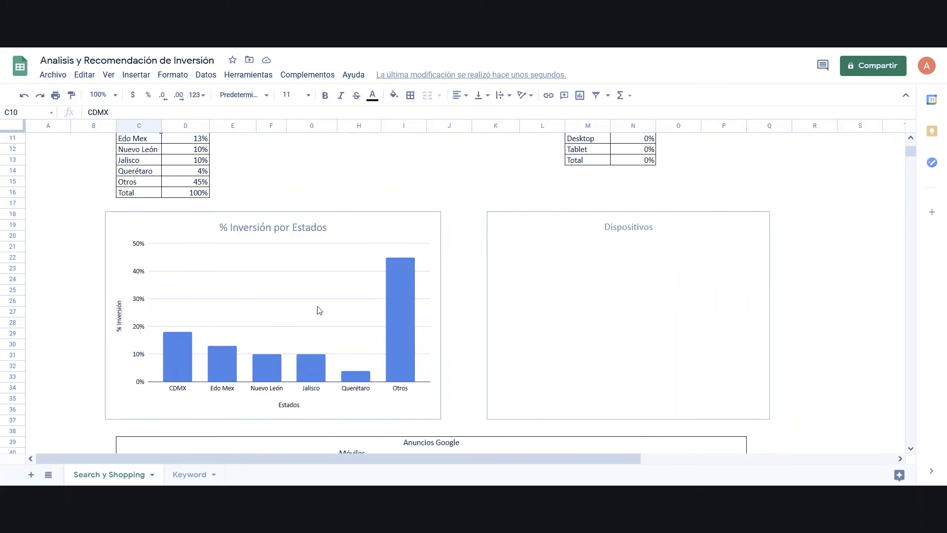
{"action": "left_click", "coordinate": [198, 151]}
{"action": "scroll", "coordinate": [373, 191], "scroll_direction": "up", "scroll_amount": 5}
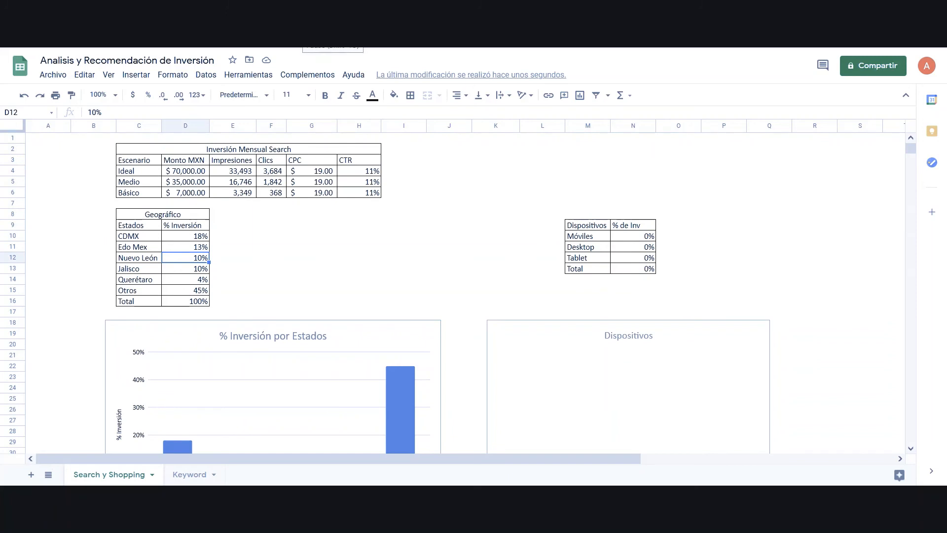
{"action": "scroll", "coordinate": [566, 77], "scroll_direction": "down", "scroll_amount": 2}
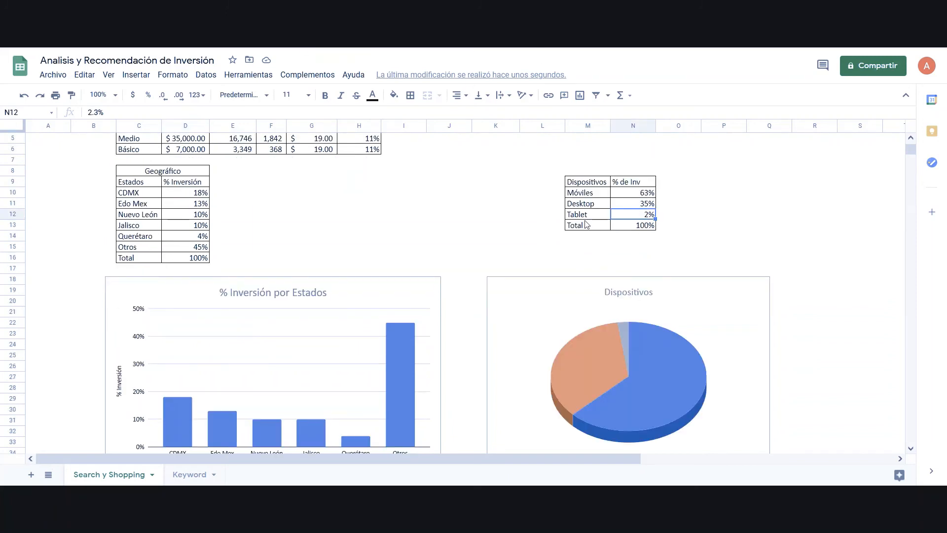
{"action": "left_click", "coordinate": [638, 206]}
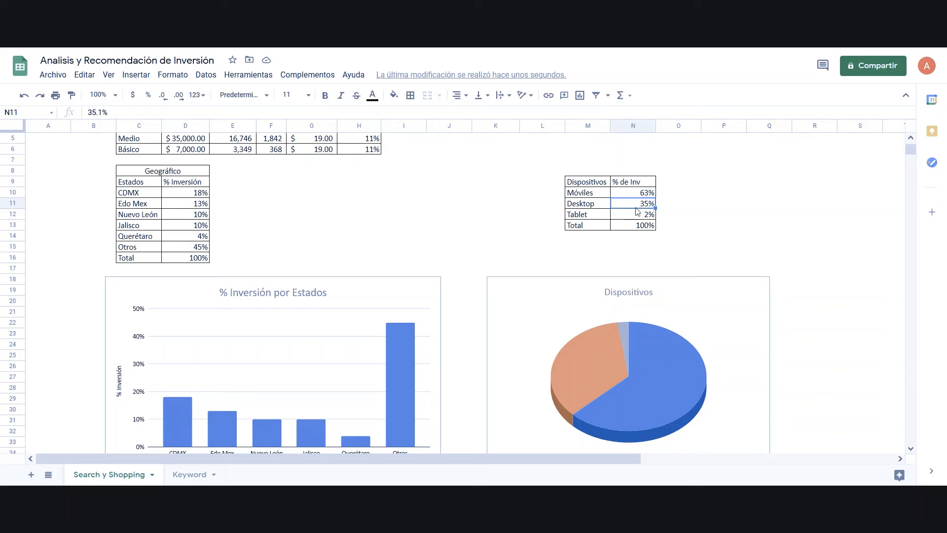
{"action": "left_click", "coordinate": [636, 218]}
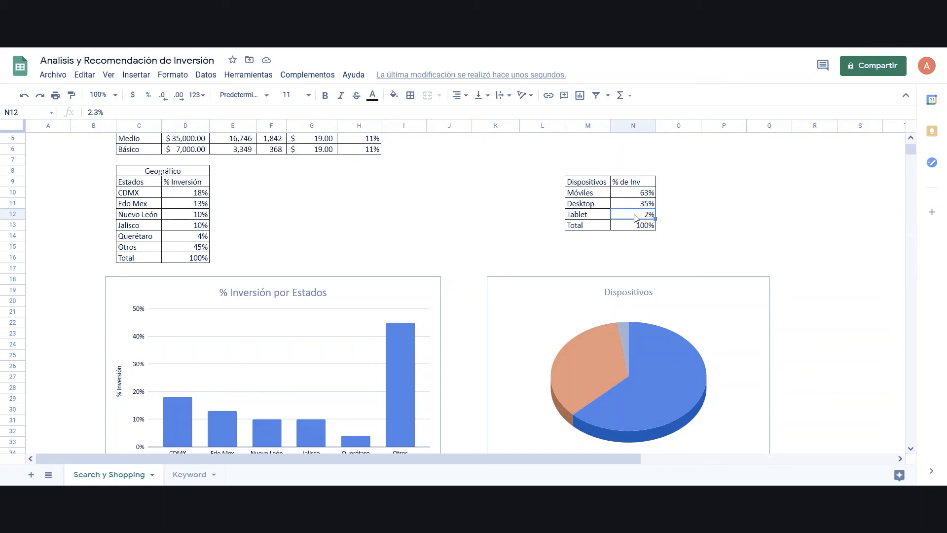
{"action": "scroll", "coordinate": [636, 218], "scroll_direction": "down", "scroll_amount": 10}
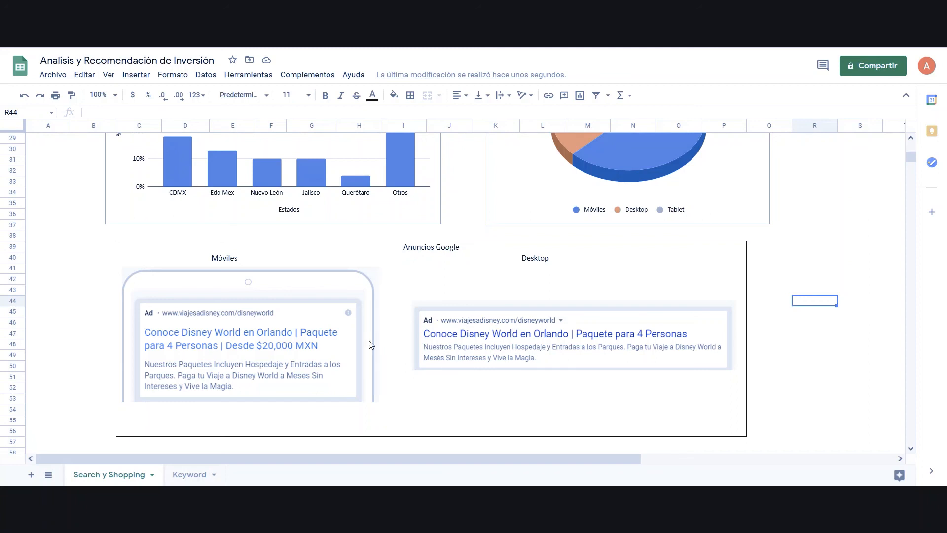
- Open the Keyword sheet, and examine the plan's keyword forecast table and its breakdown options in Google Ads
{"action": "left_click", "coordinate": [178, 476]}
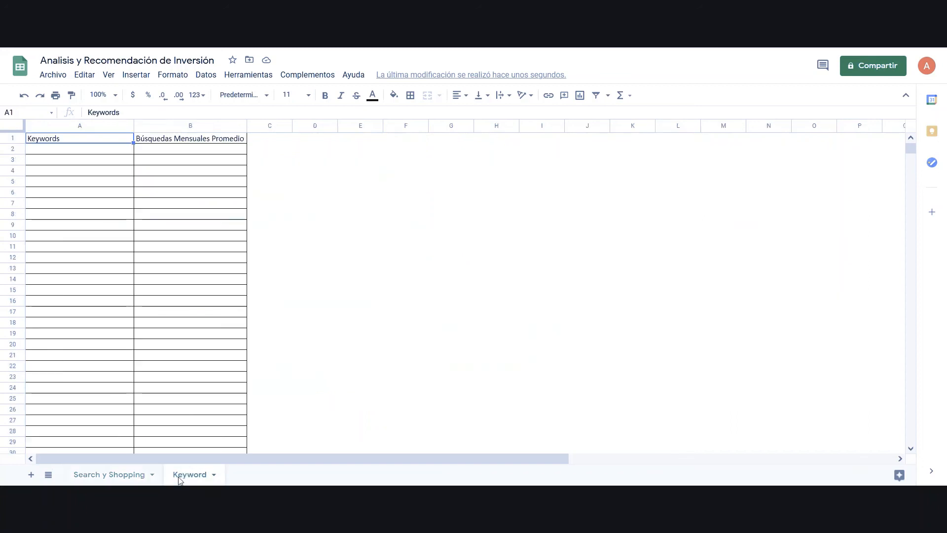
{"action": "left_click", "coordinate": [72, 158]}
{"action": "left_click", "coordinate": [72, 153]}
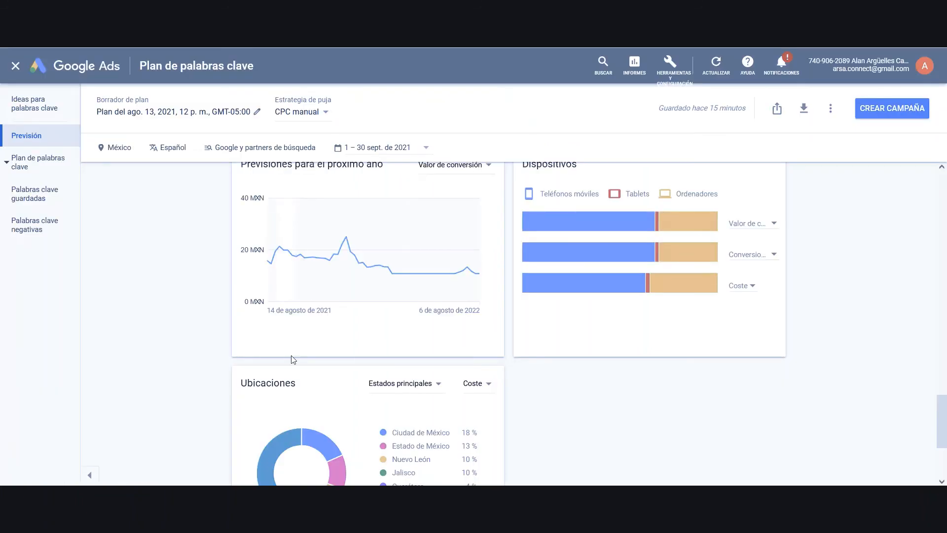
{"action": "scroll", "coordinate": [291, 358], "scroll_direction": "up", "scroll_amount": 4}
{"action": "scroll", "coordinate": [291, 358], "scroll_direction": "up", "scroll_amount": 15}
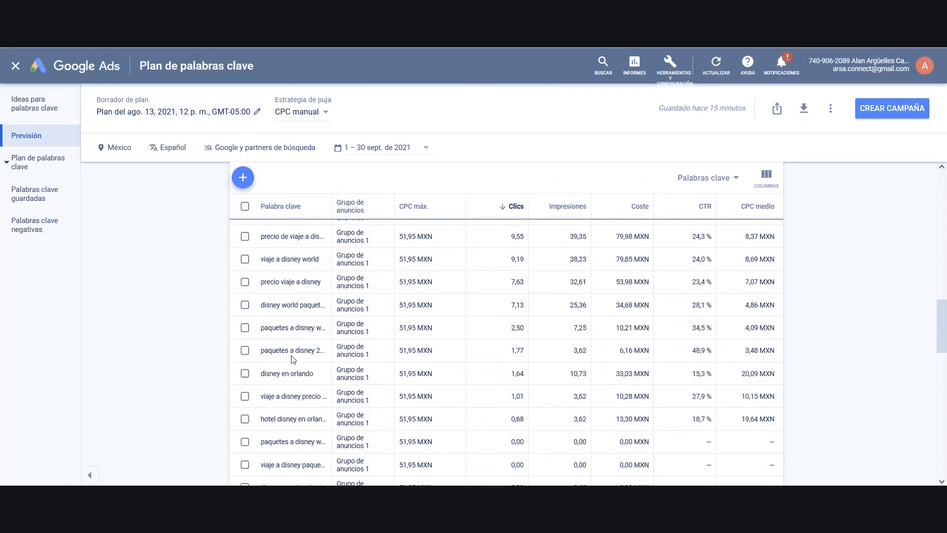
{"action": "scroll", "coordinate": [292, 355], "scroll_direction": "up", "scroll_amount": 1}
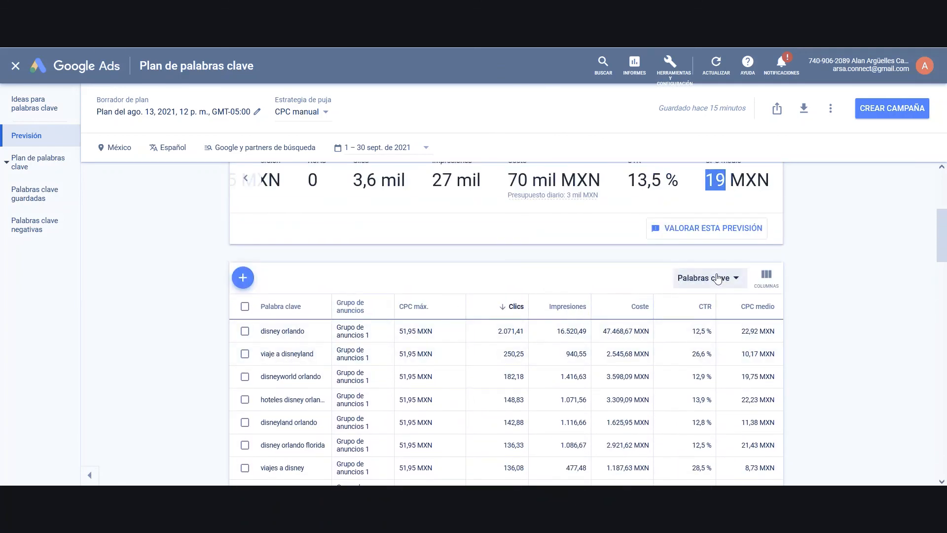
{"action": "left_click", "coordinate": [705, 278]}
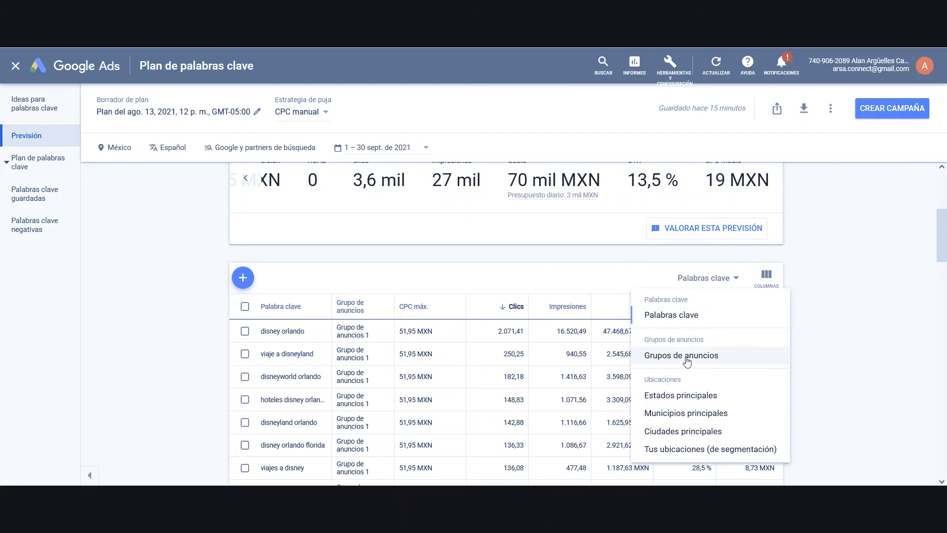
{"action": "left_click", "coordinate": [586, 282]}
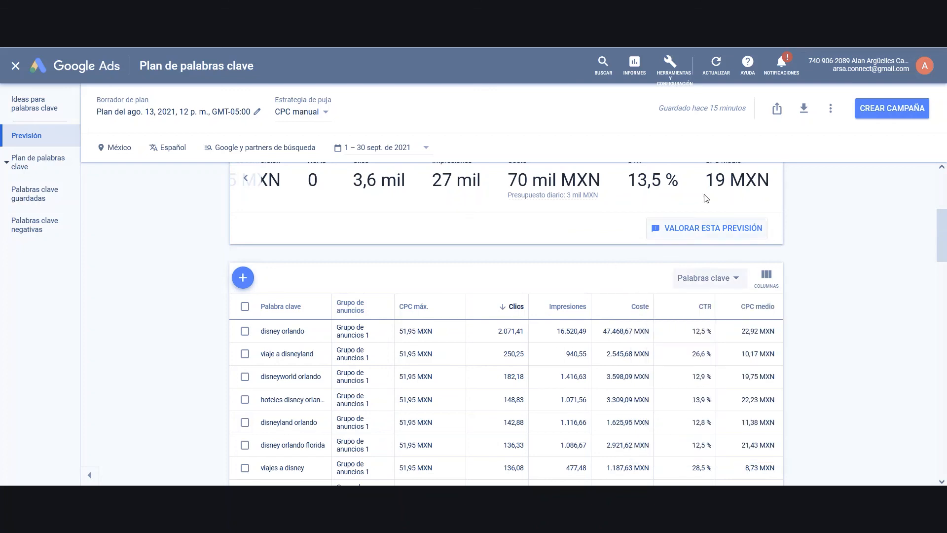
- Download the plan's historical metrics as a .csv file and open it in Excel
{"action": "left_click", "coordinate": [805, 113]}
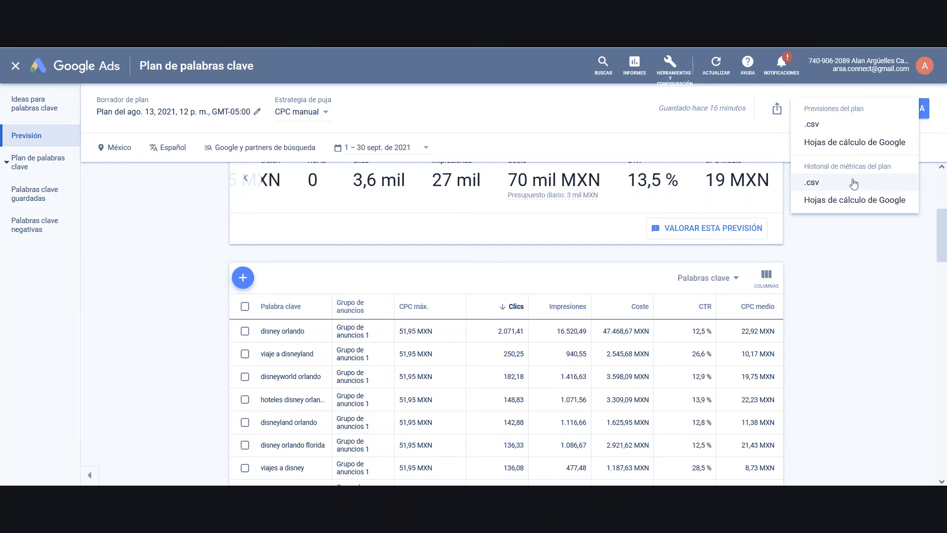
{"action": "left_click", "coordinate": [818, 185]}
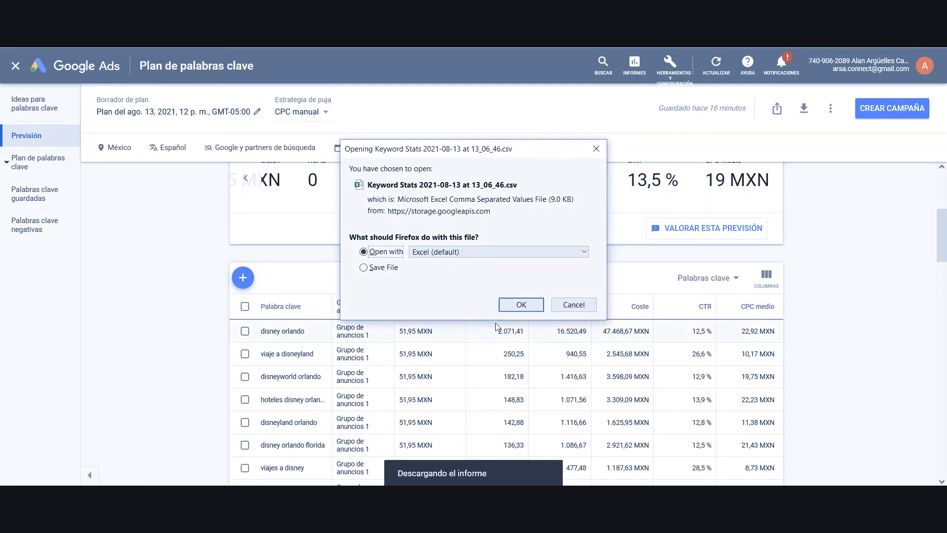
{"action": "left_click", "coordinate": [538, 307]}
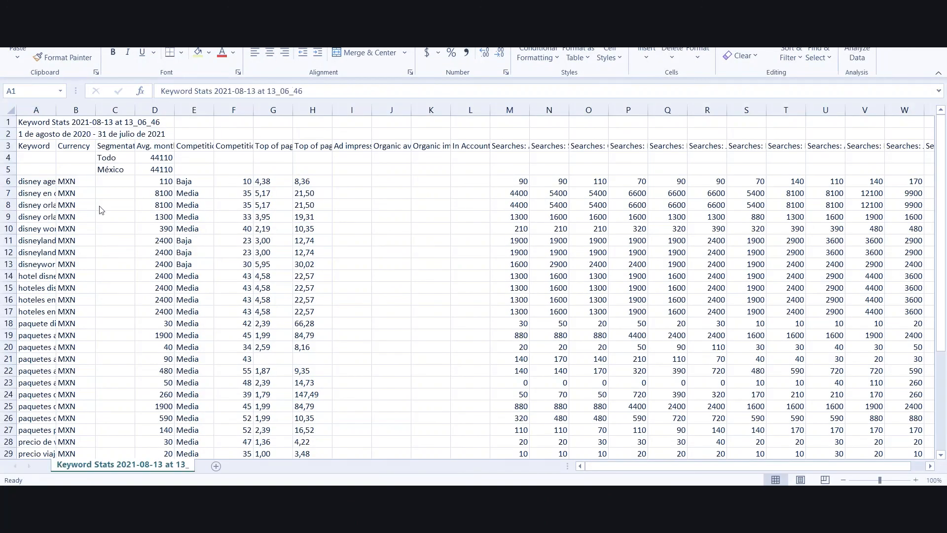
- Delete the Currency and Segmentation columns from the keyword statistics
{"action": "key", "text": "Down"}
{"action": "key", "text": "Down"}
{"action": "key", "text": "Right"}
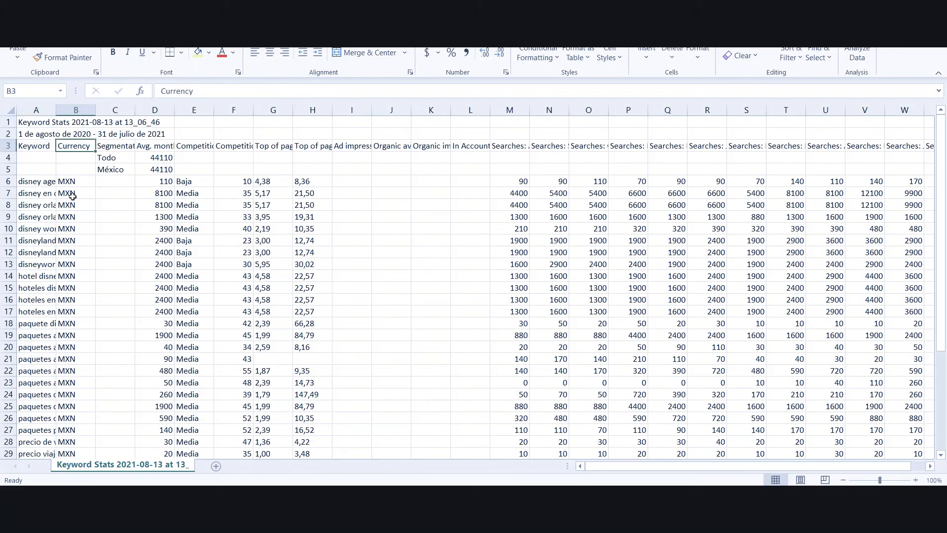
{"action": "key", "text": "ctrl+space"}
{"action": "key", "text": "ctrl+minus"}
{"action": "key", "text": "ctrl+minus"}
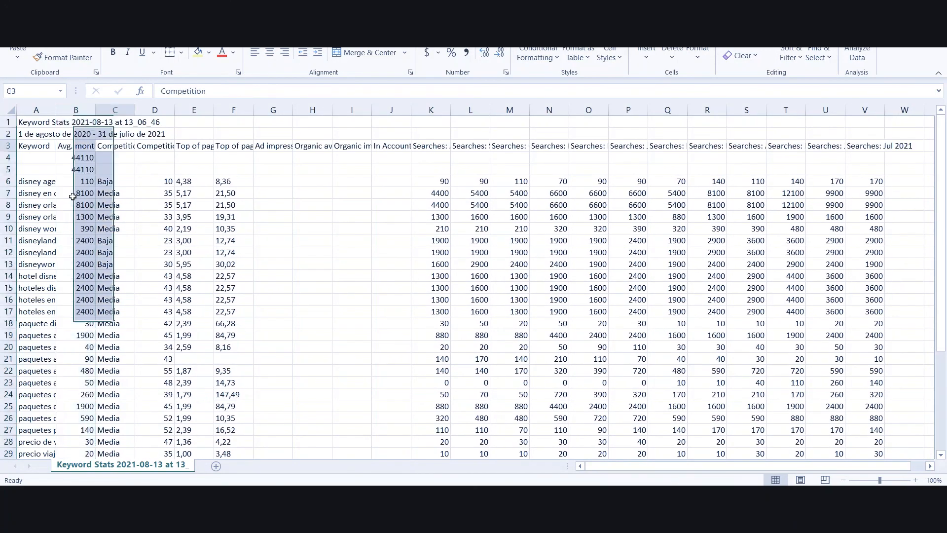
- Delete all the columns after Avg. monthly searches, from Competition through the monthly search figures
{"action": "key", "text": "Right"}
{"action": "key", "text": "ctrl+space"}
{"action": "key", "text": "shift+Right"}
{"action": "key", "text": "shift+Right"}
{"action": "key", "text": "shift+Right"}
{"action": "key", "text": "shift+Right"}
{"action": "key", "text": "shift+Right"}
{"action": "key", "text": "shift+Right"}
{"action": "key", "text": "shift+Right"}
{"action": "key", "text": "shift+Right"}
{"action": "key", "text": "shift+Right"}
{"action": "key", "text": "shift+Right"}
{"action": "key", "text": "shift+Right"}
{"action": "key", "text": "shift+Right"}
{"action": "key", "text": "shift+Right"}
{"action": "key", "text": "shift+Right"}
{"action": "key", "text": "shift+Right"}
{"action": "key", "text": "shift+Right"}
{"action": "key", "text": "shift+Right"}
{"action": "key", "text": "shift+Right"}
{"action": "key", "text": "shift+Right"}
{"action": "key", "text": "ctrl+minus"}
{"action": "key", "text": "Left"}
{"action": "key", "text": "Left"}
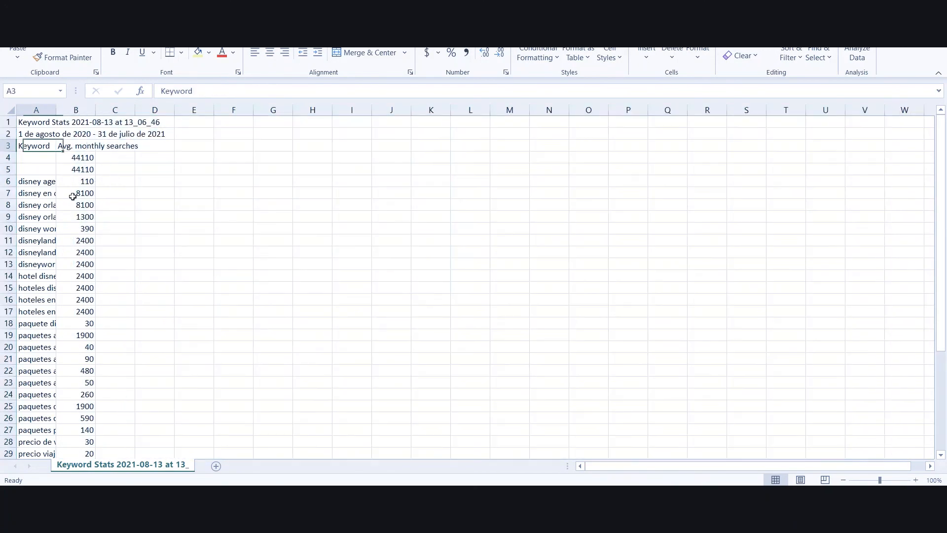
- Delete the two total rows directly below the Keyword and Avg. monthly searches headers
{"action": "key", "text": "Right"}
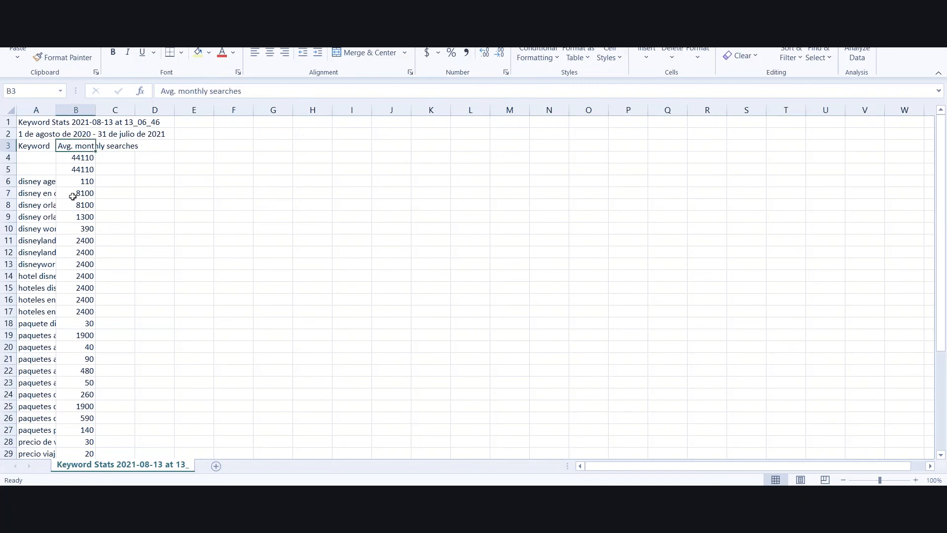
{"action": "key", "text": "Down"}
{"action": "key", "text": "Left"}
{"action": "key", "text": "shift+space"}
{"action": "key", "text": "shift+Down"}
{"action": "key", "text": "ctrl+minus"}
{"action": "key", "text": "Down"}
{"action": "key", "text": "Up"}
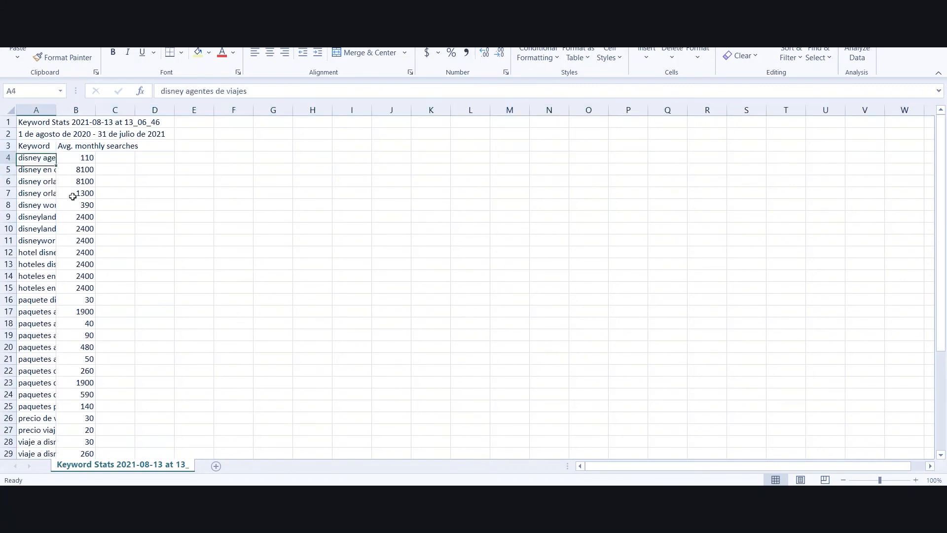
- Copy all the keyword rows together with their average monthly searches
{"action": "key", "text": "ctrl+shift+Down"}
{"action": "key", "text": "shift+Right"}
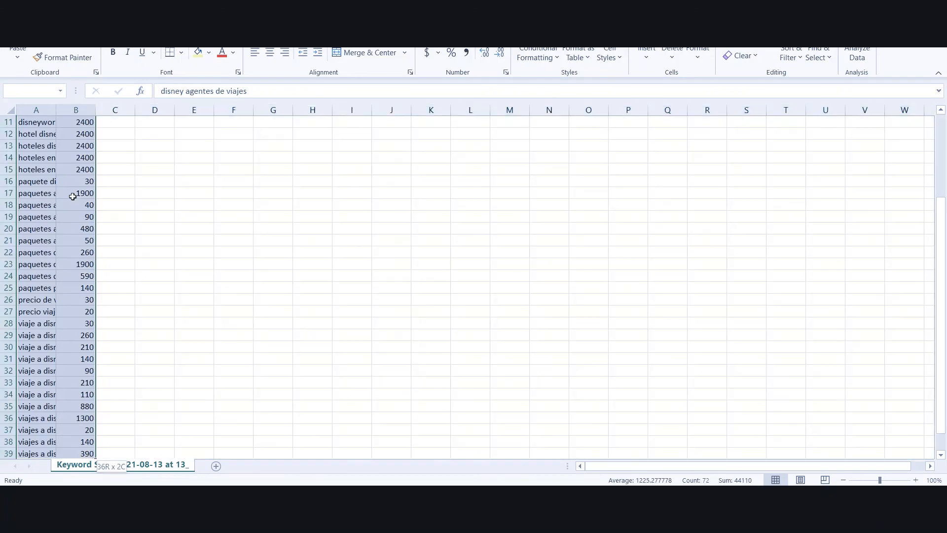
{"action": "key", "text": "ctrl+c"}
- Switch to the Google Sheets document and paste the copied keywords and search volumes into the Keyword sheet starting at C2
{"action": "key", "text": "alt+Tab"}
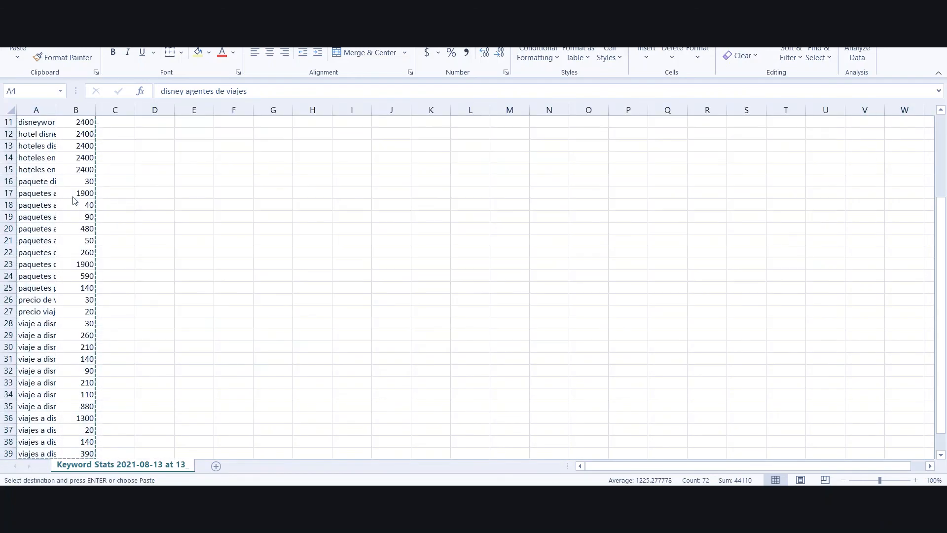
{"action": "key", "text": "alt+Tab"}
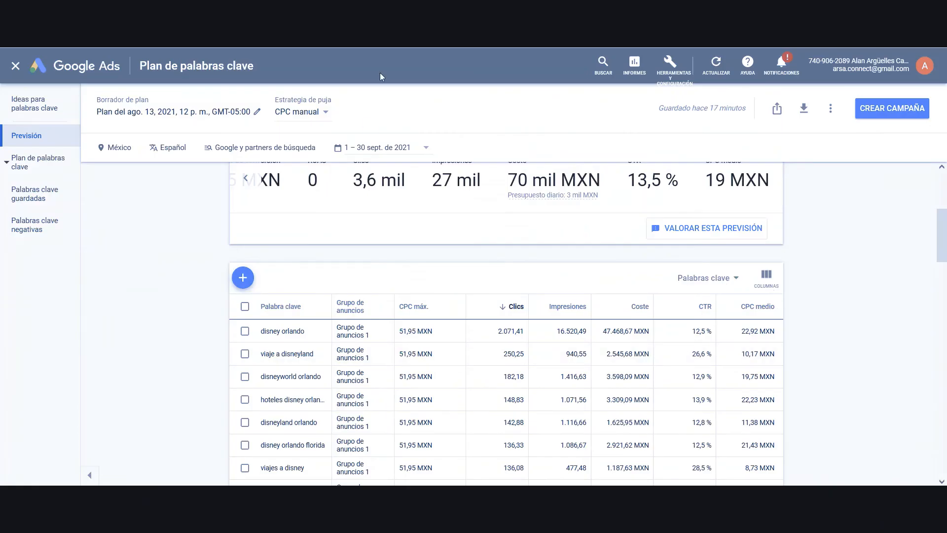
{"action": "key", "text": "alt+Tab"}
{"action": "left_click", "coordinate": [268, 150]}
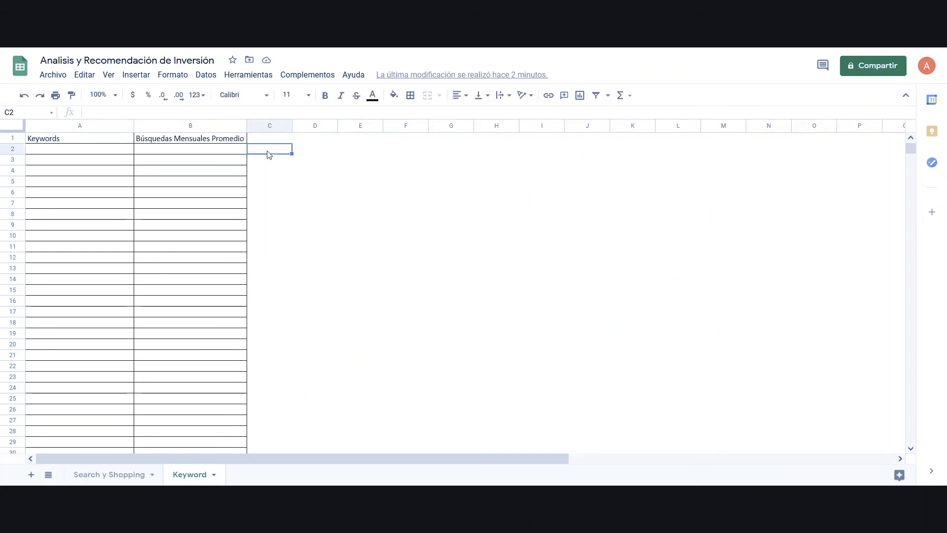
{"action": "key", "text": "ctrl+v"}
- Transfer the pasted block as values only into the bordered table from A2, clearing the temporary copy in columns C and D
{"action": "key", "text": "ctrl+x"}
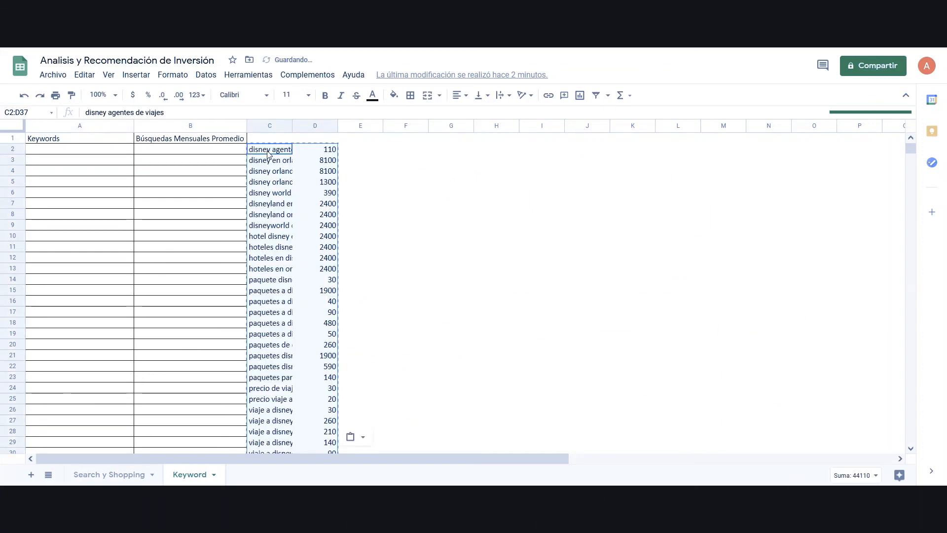
{"action": "right_click", "coordinate": [119, 152]}
{"action": "mouse_move", "coordinate": [181, 157]}
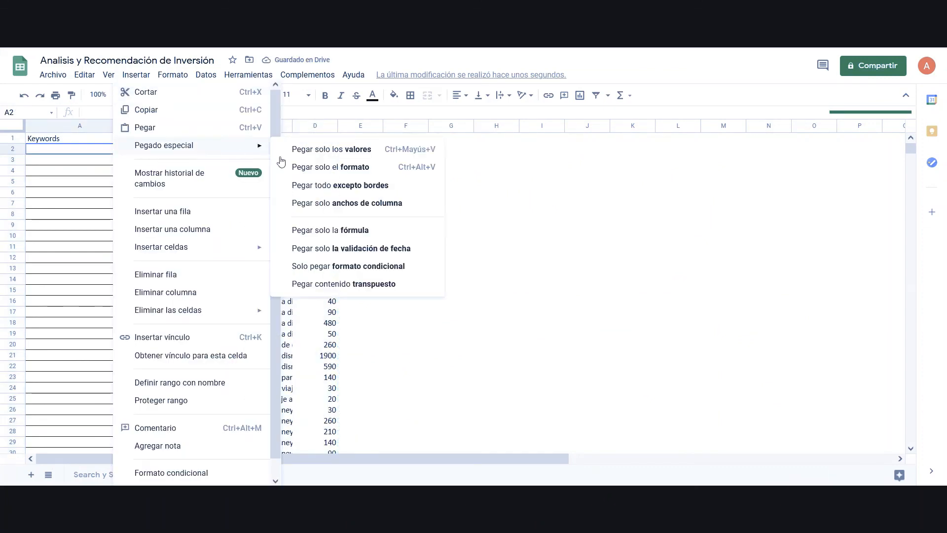
{"action": "left_click", "coordinate": [291, 149]}
{"action": "left_click", "coordinate": [288, 154]}
{"action": "scroll", "coordinate": [287, 154], "scroll_direction": "down", "scroll_amount": 2}
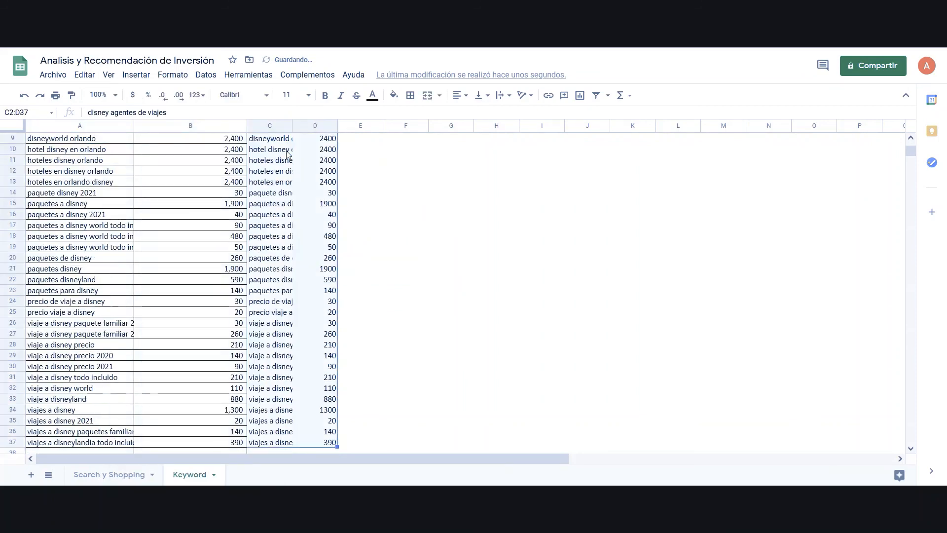
- Sort the Keyword sheet by average monthly searches in descending order
{"action": "left_click", "coordinate": [203, 202]}
{"action": "key", "text": "ctrl+Up"}
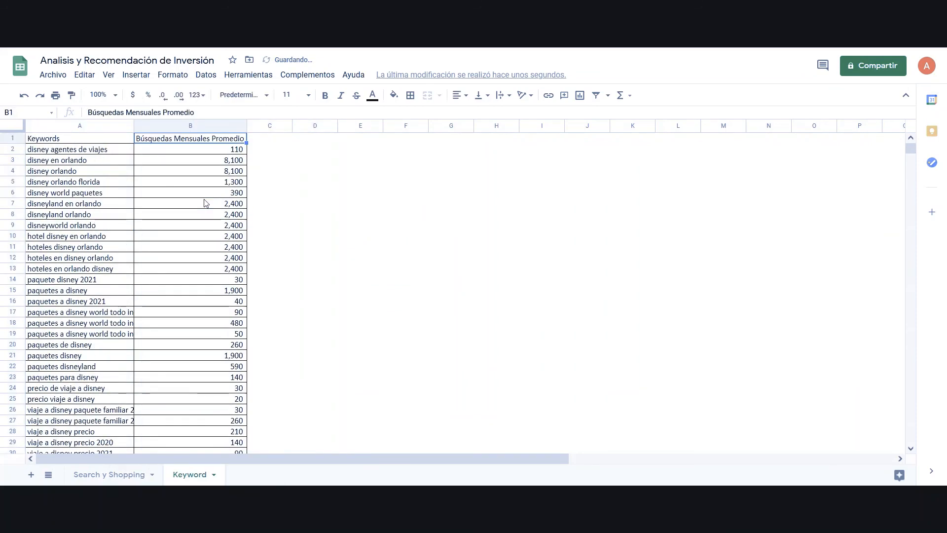
{"action": "key", "text": "Down"}
{"action": "left_click", "coordinate": [197, 79]}
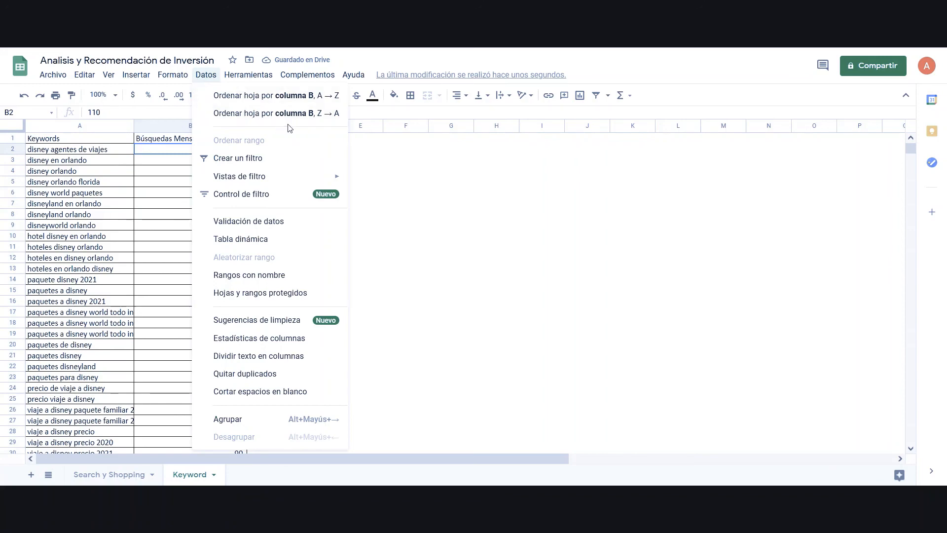
{"action": "left_click", "coordinate": [290, 115]}
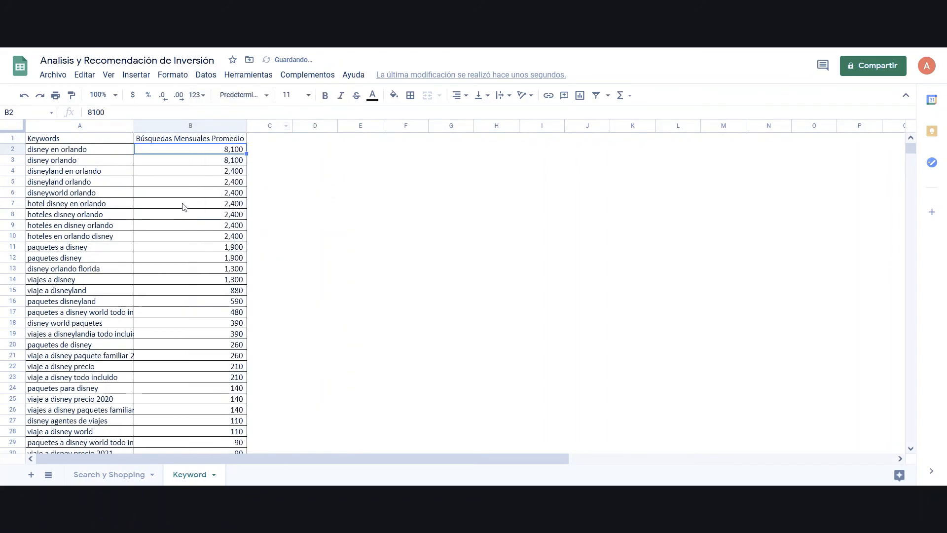
- Select the whole list of keywords below the Keywords header to check its count
{"action": "key", "text": "Up"}
{"action": "key", "text": "Left"}
{"action": "key", "text": "Down"}
{"action": "key", "text": "ctrl+shift+Down"}
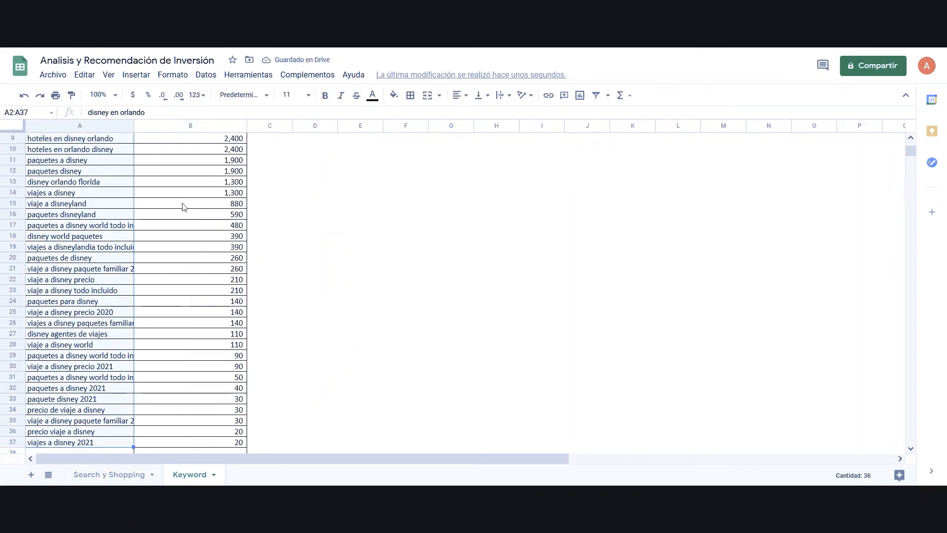
- Review the scenario, state and device tables on the Search y Shopping sheet and return to the Keyword sheet
{"action": "left_click", "coordinate": [109, 477]}
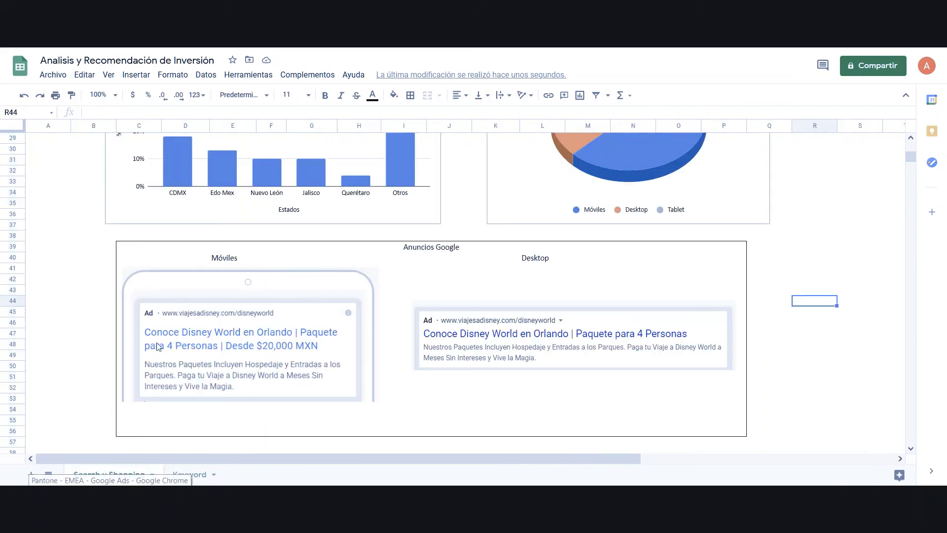
{"action": "scroll", "coordinate": [316, 281], "scroll_direction": "up", "scroll_amount": 10}
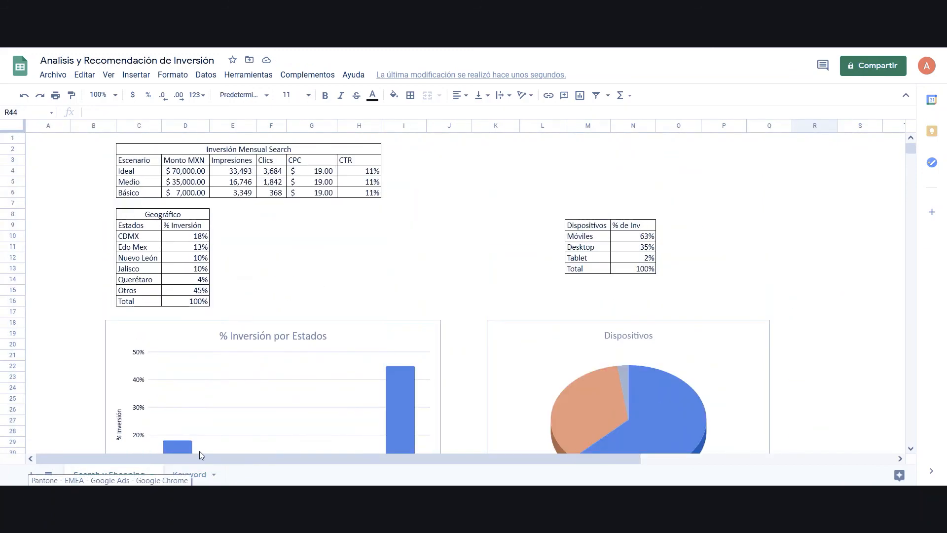
{"action": "left_click", "coordinate": [184, 477]}
{"action": "scroll", "coordinate": [202, 195], "scroll_direction": "up", "scroll_amount": 3}
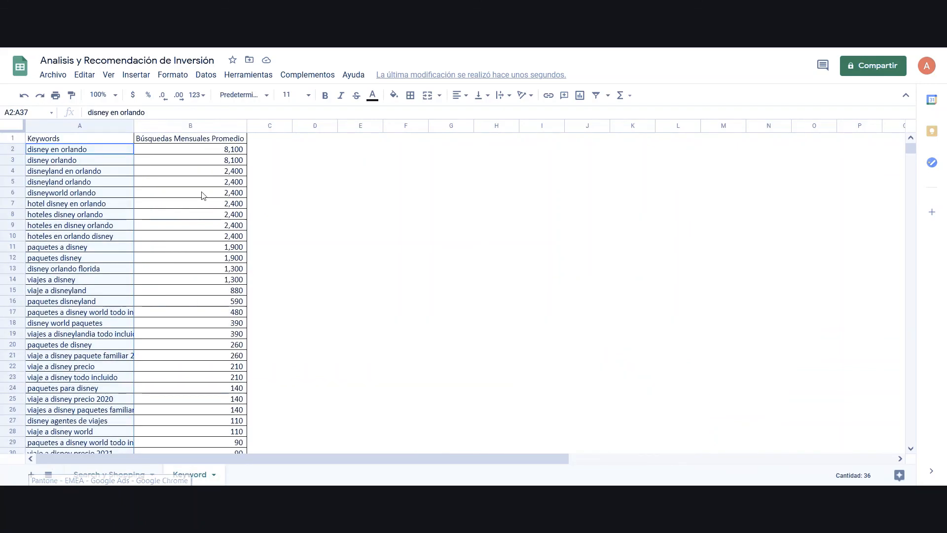
- Check the sum of all average monthly searches and go back to the first keyword in the list
{"action": "left_click", "coordinate": [197, 154]}
{"action": "key", "text": "ctrl+shift+Down"}
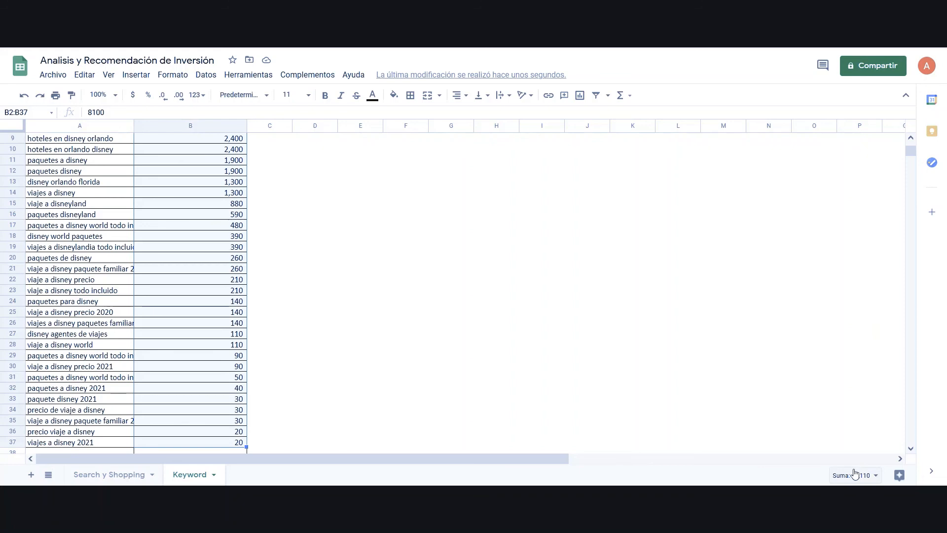
{"action": "left_click", "coordinate": [97, 237]}
{"action": "key", "text": "ctrl+Up"}
{"action": "key", "text": "Down"}
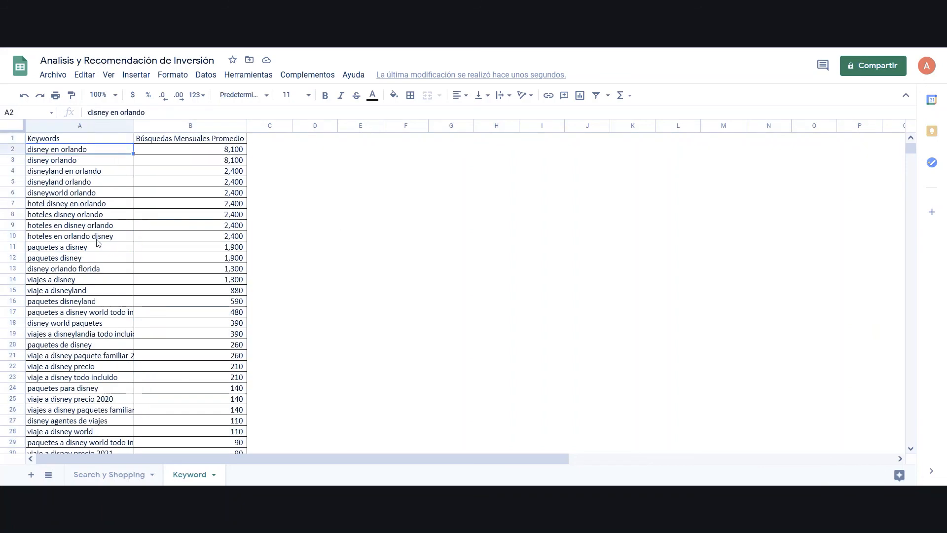